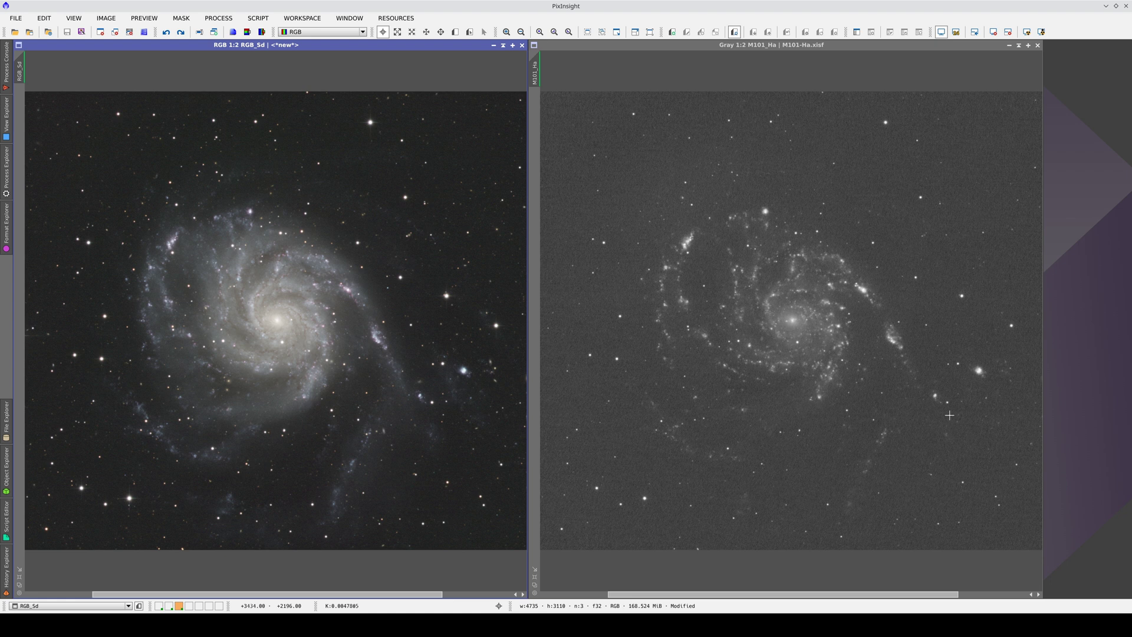
Duplicate the RGB_Sd image and name the copy RGBH
left_click(627, 378)
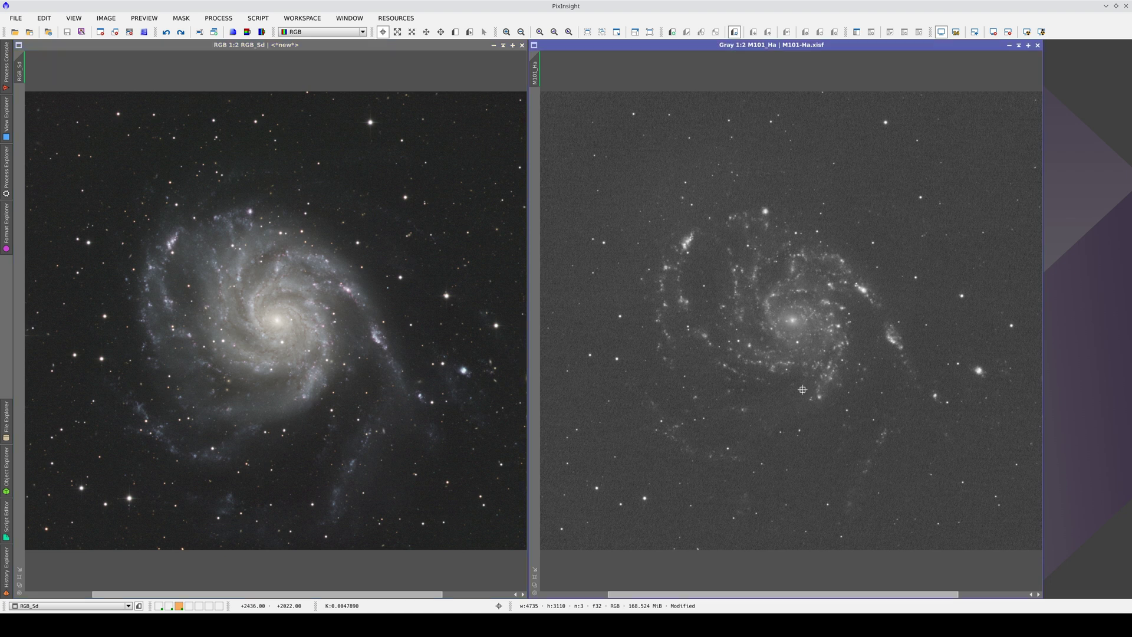
left_click(268, 385)
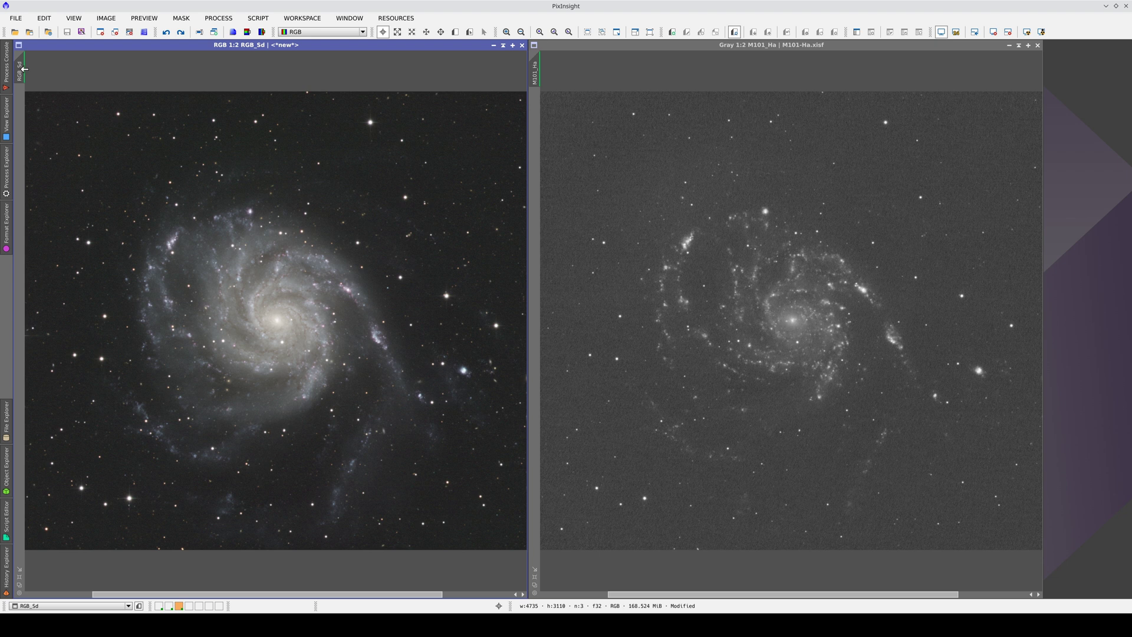
mouse_move(19, 70)
left_mouse_down()
mouse_move(219, 121)
mouse_move(296, 123)
left_mouse_up()
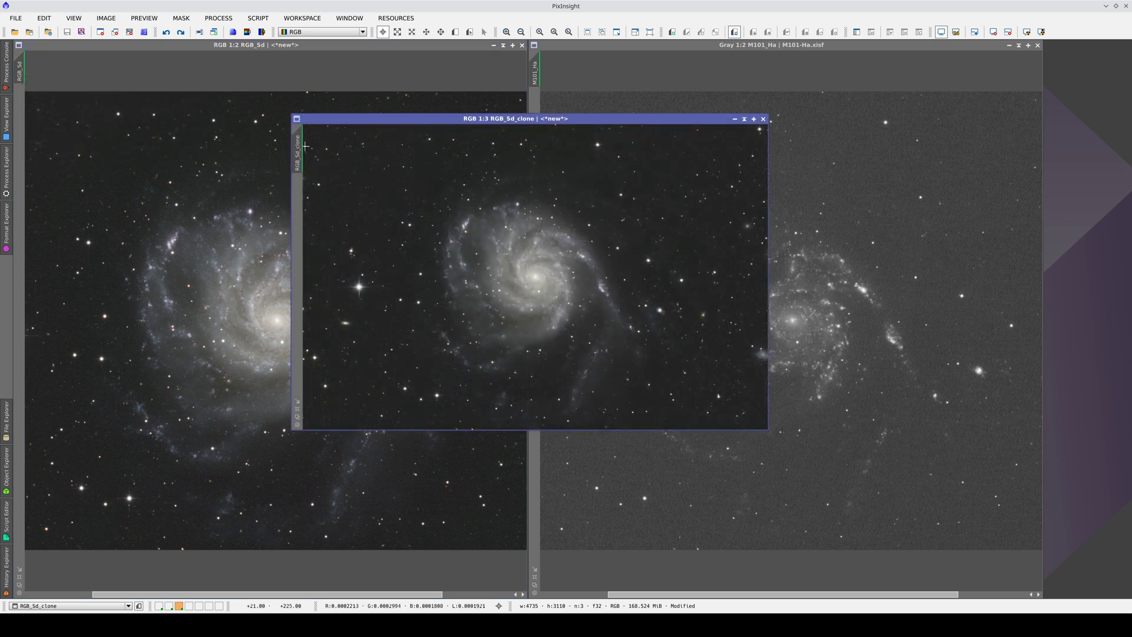
double_click(295, 158)
type("RGBH")
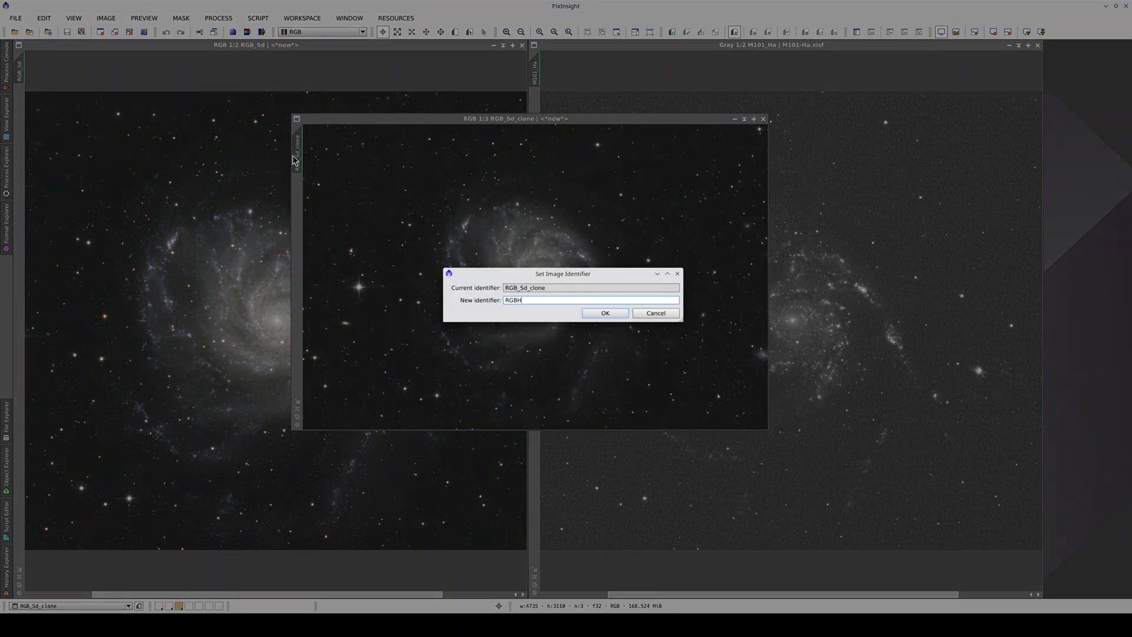
key("Return")
Move and enlarge the RGBH window to fill the right side, recentring the galaxy
mouse_move(440, 118)
left_mouse_down()
mouse_move(521, 113)
mouse_move(687, 71)
mouse_move(678, 40)
left_mouse_up()
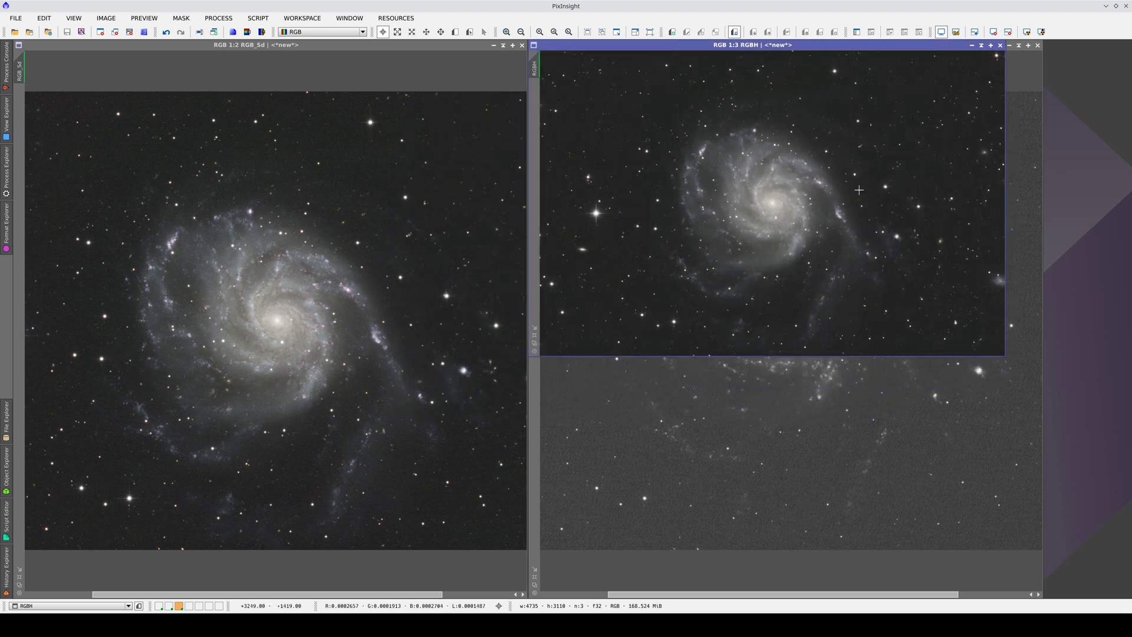
left_click_drag(1005, 356, 1042, 601)
scroll(743, 332, "up", 1)
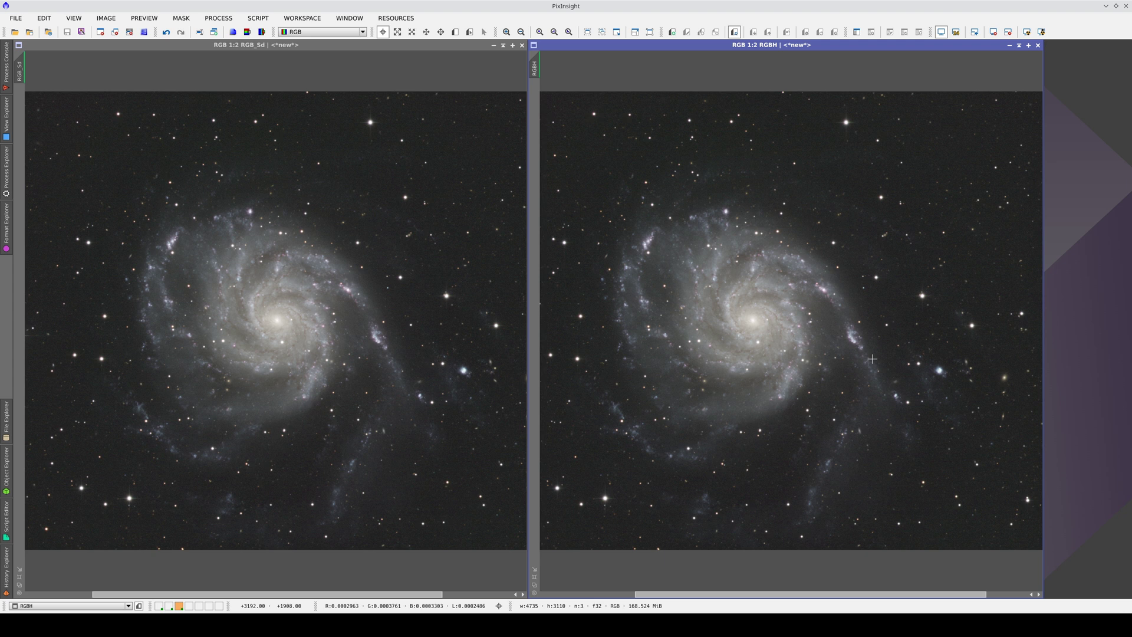
left_click_drag(743, 332, 779, 332)
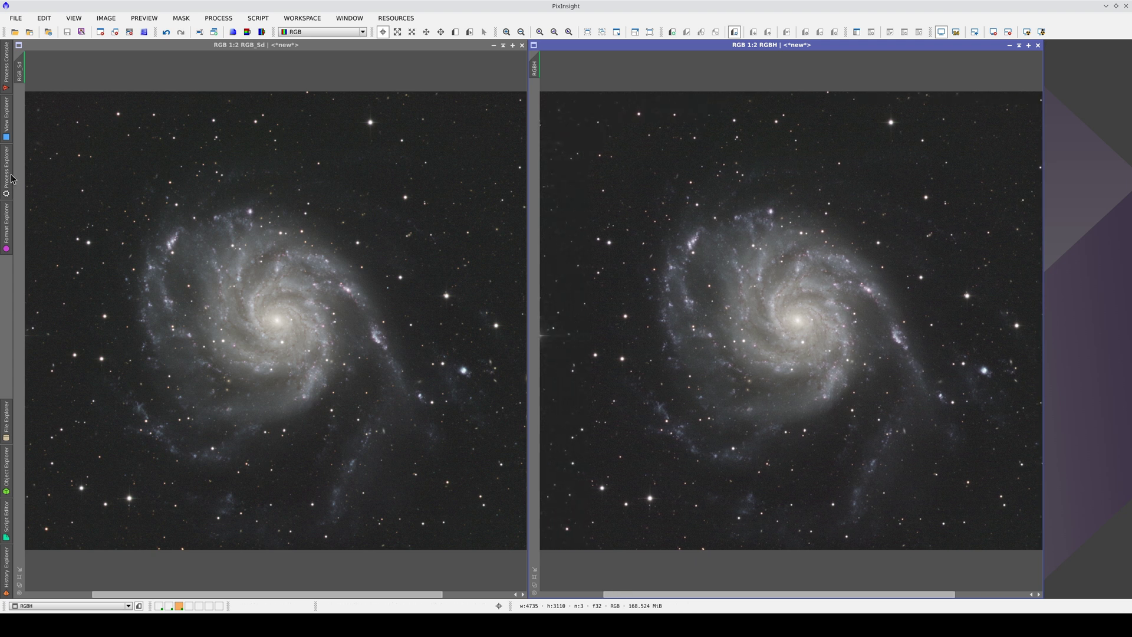
mouse_move(3, 174)
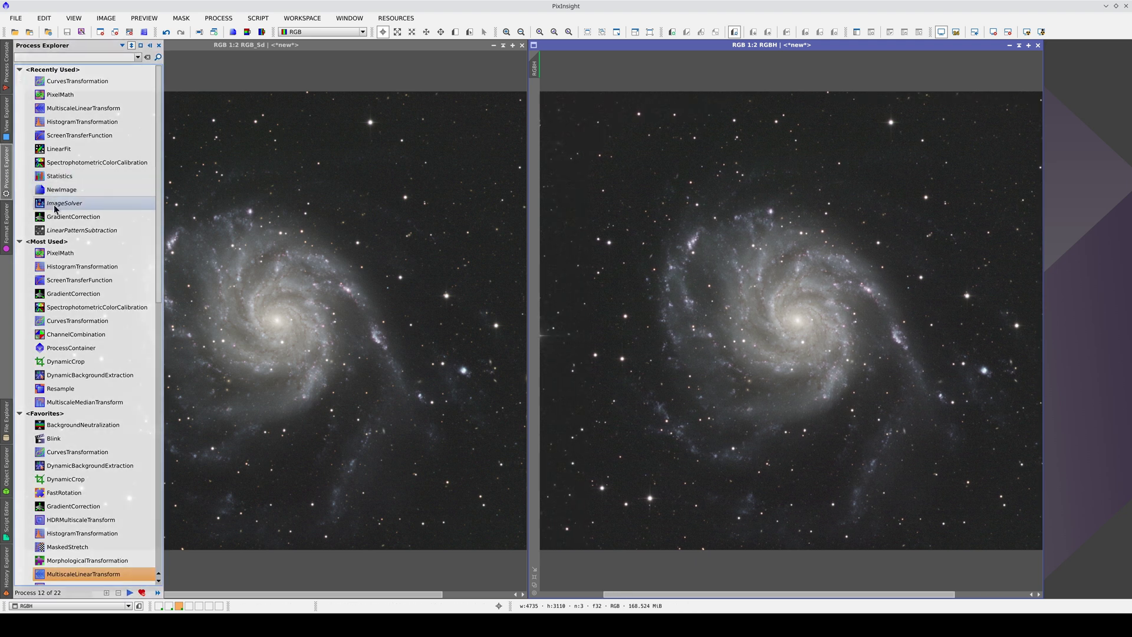
Set PixelMath to separate channel expressions, with green and blue both $T
double_click(61, 255)
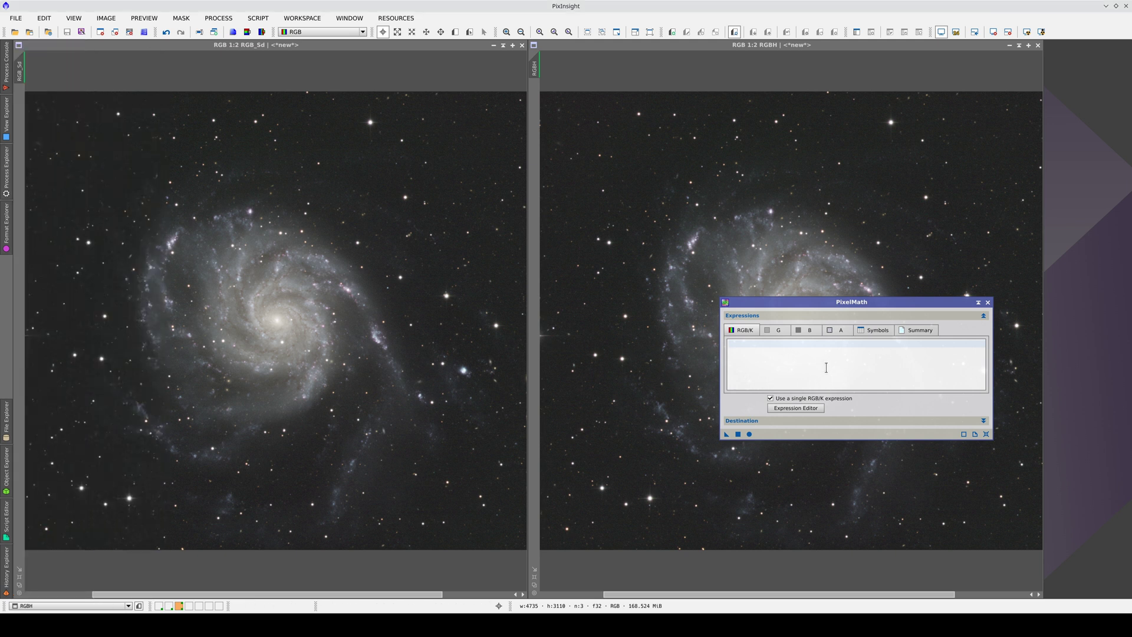
left_click(827, 368)
left_click_drag(820, 302, 762, 435)
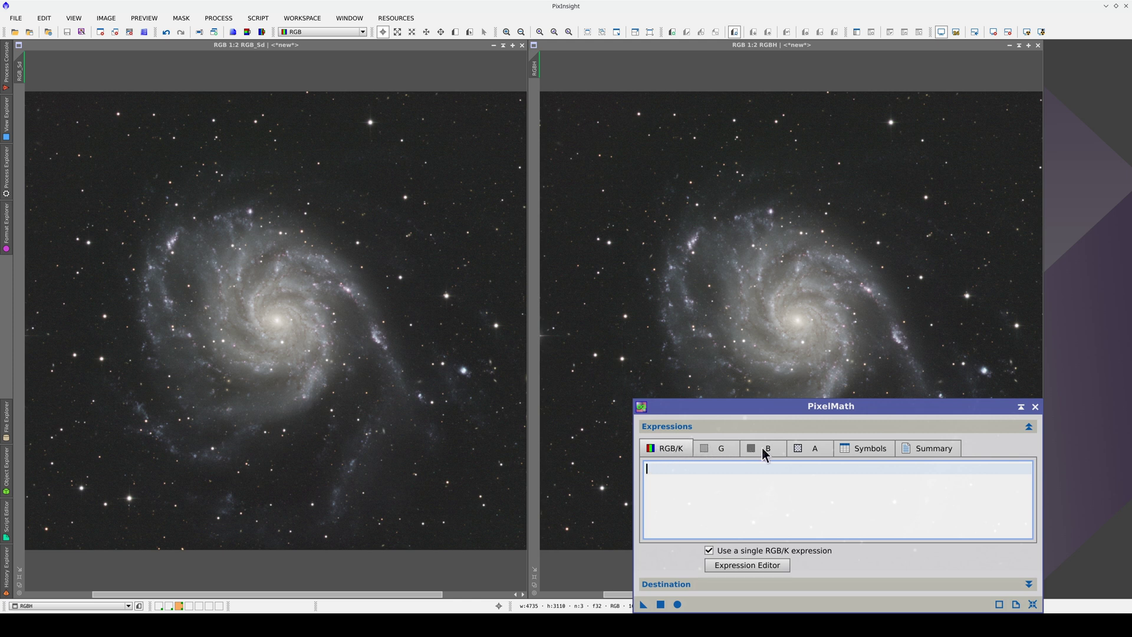
left_click(710, 551)
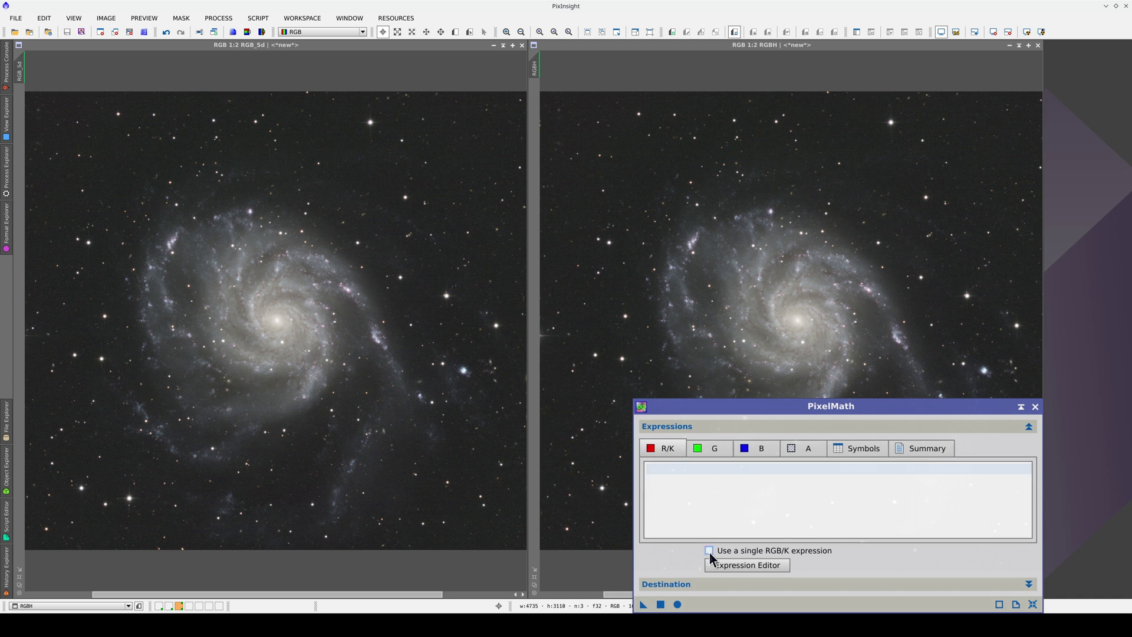
left_click(710, 446)
left_click(687, 495)
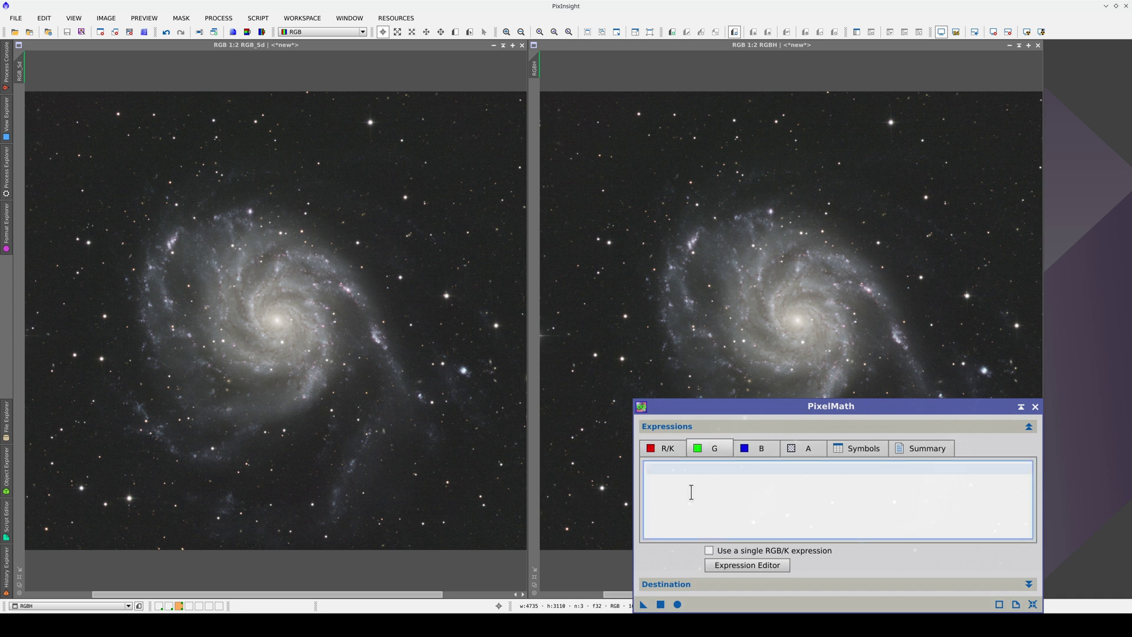
type("$T")
left_click(752, 449)
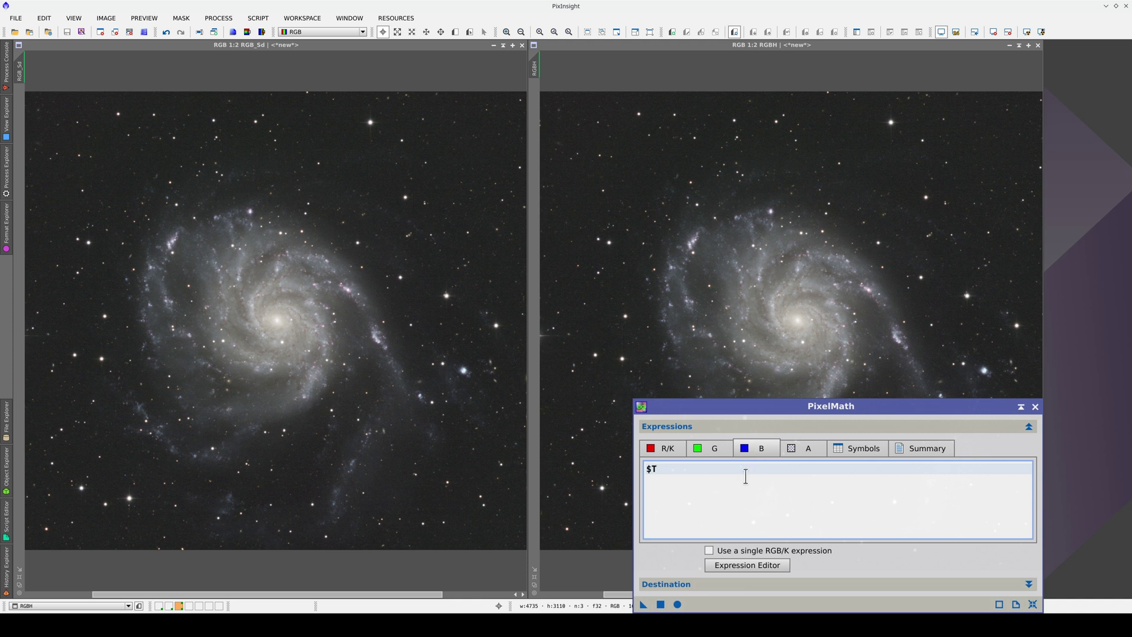
left_click_drag(658, 469, 644, 469)
left_click(713, 450)
left_click(766, 450)
left_click(716, 450)
left_click(745, 451)
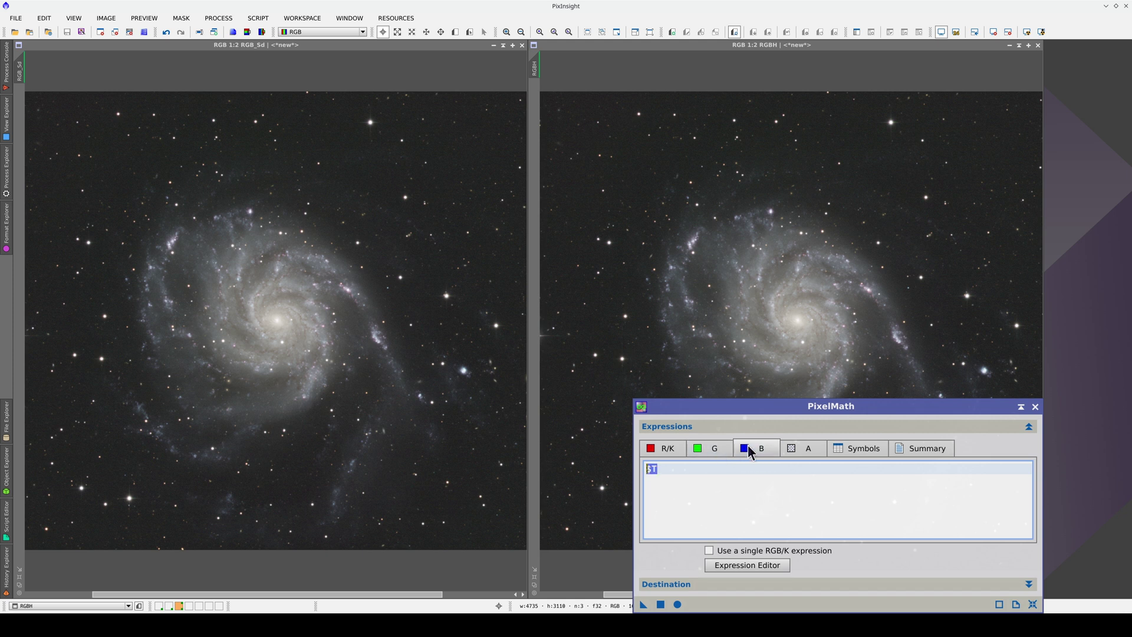
Enter the red expression $T * 0.5 + M101_Ha * 0.5 and apply it to RGBH
left_click(671, 449)
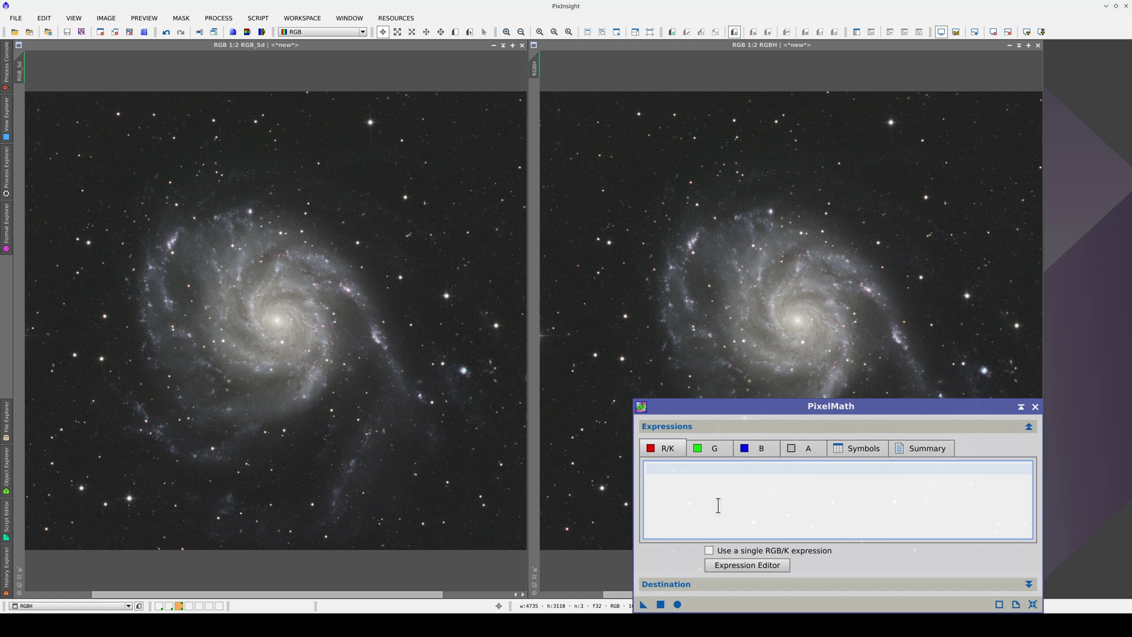
type("$T * 0.5 + M101_H")
type("a")
scroll(963, 218, "left", 3)
key("ctrl+Left")
key("ctrl+Left")
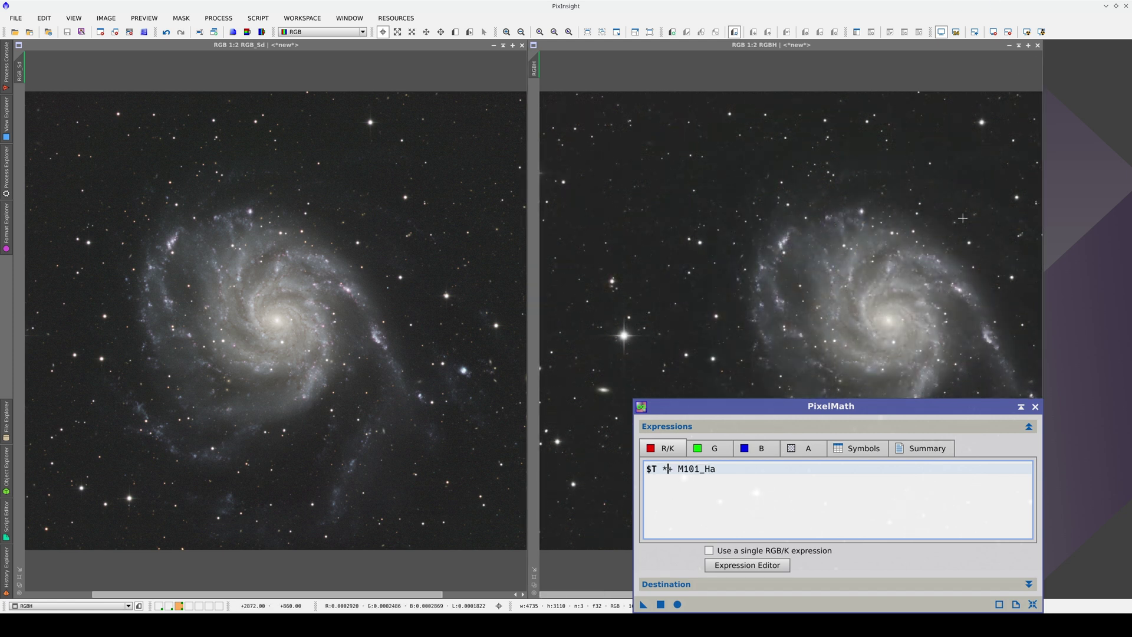
type("* 0.5")
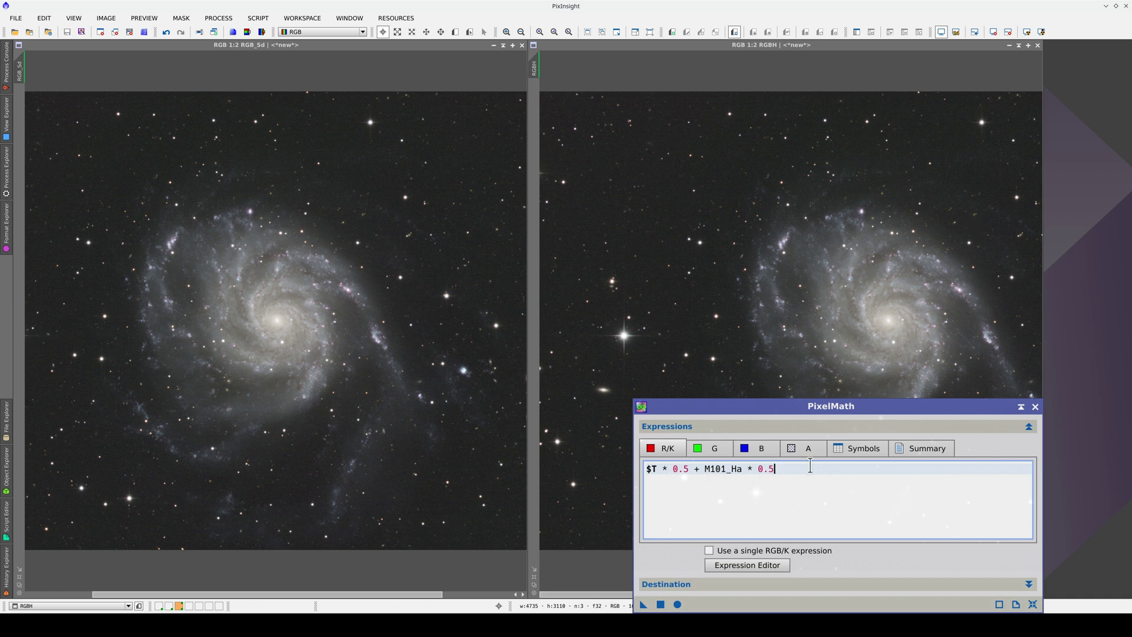
left_click_drag(644, 604, 675, 367)
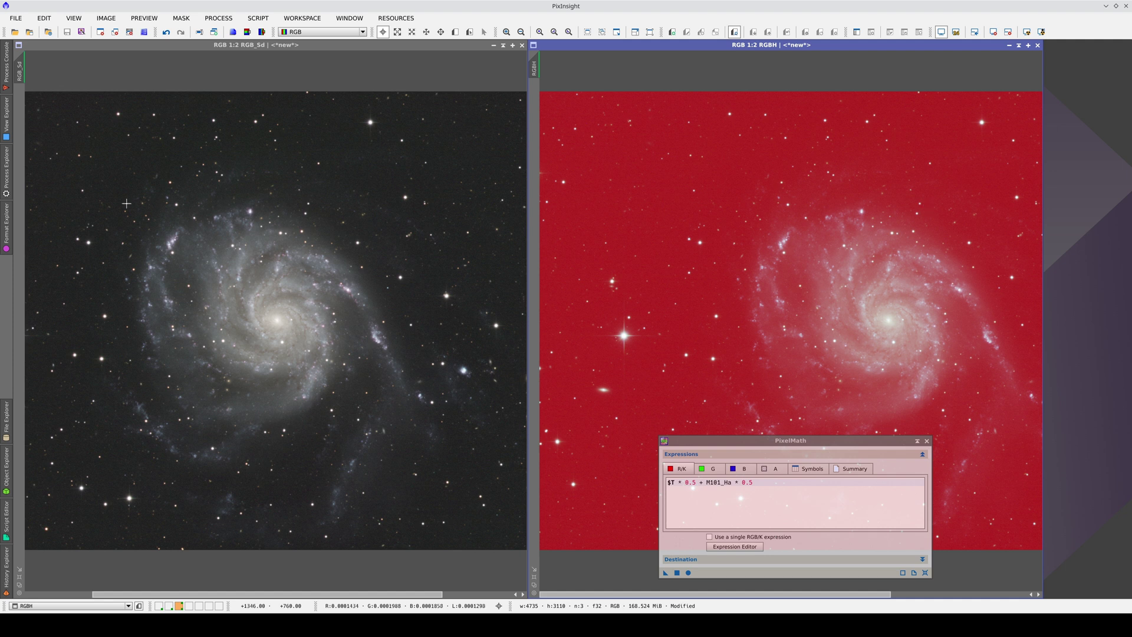
Apply LinearFit to RGBH with RGB_Sd as the reference image
left_click(5, 188)
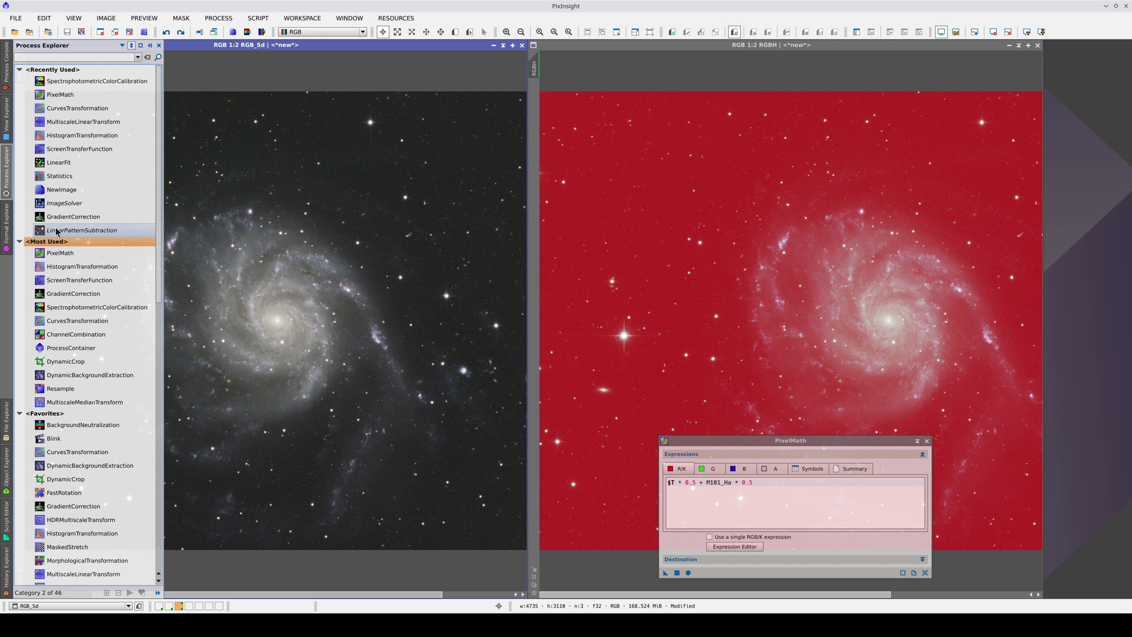
scroll(65, 413, "down", 7)
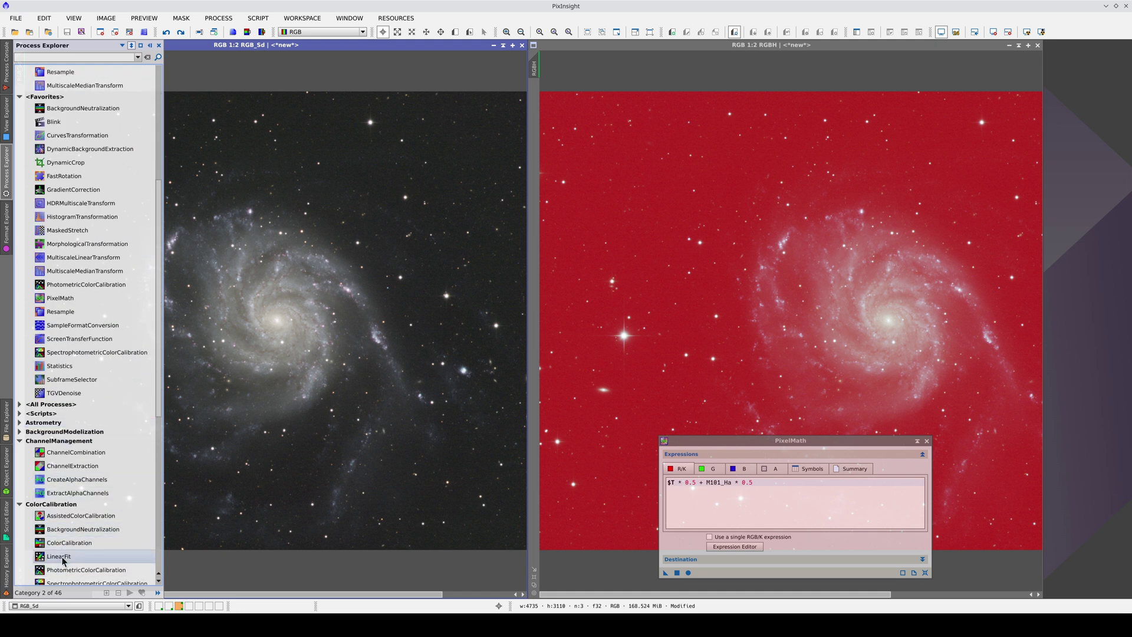
scroll(64, 558, "down", 3)
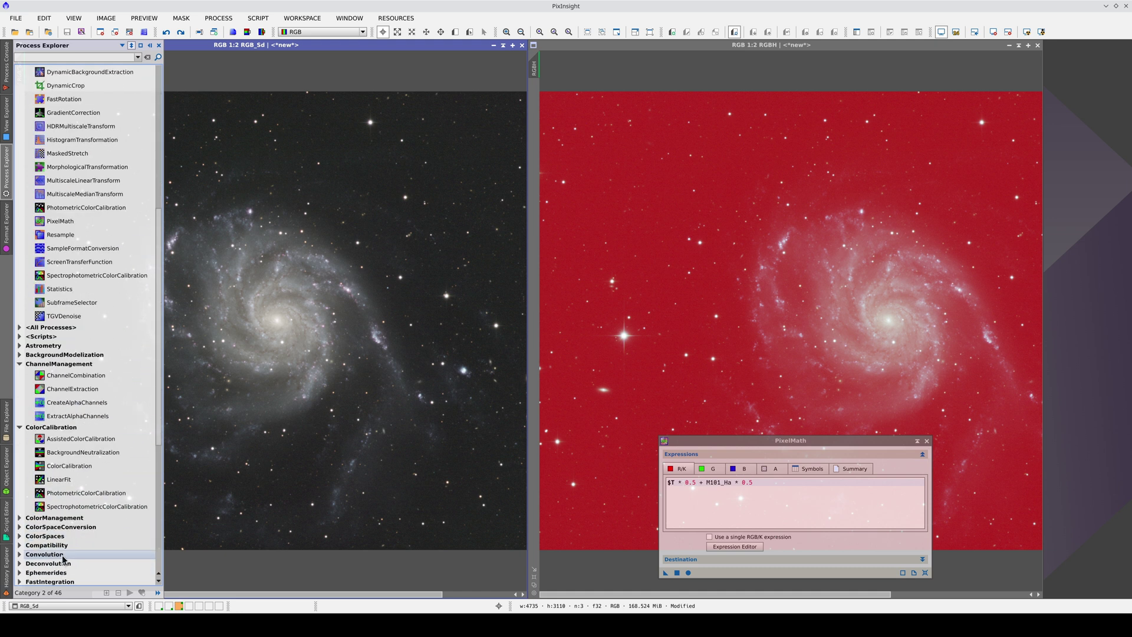
double_click(74, 479)
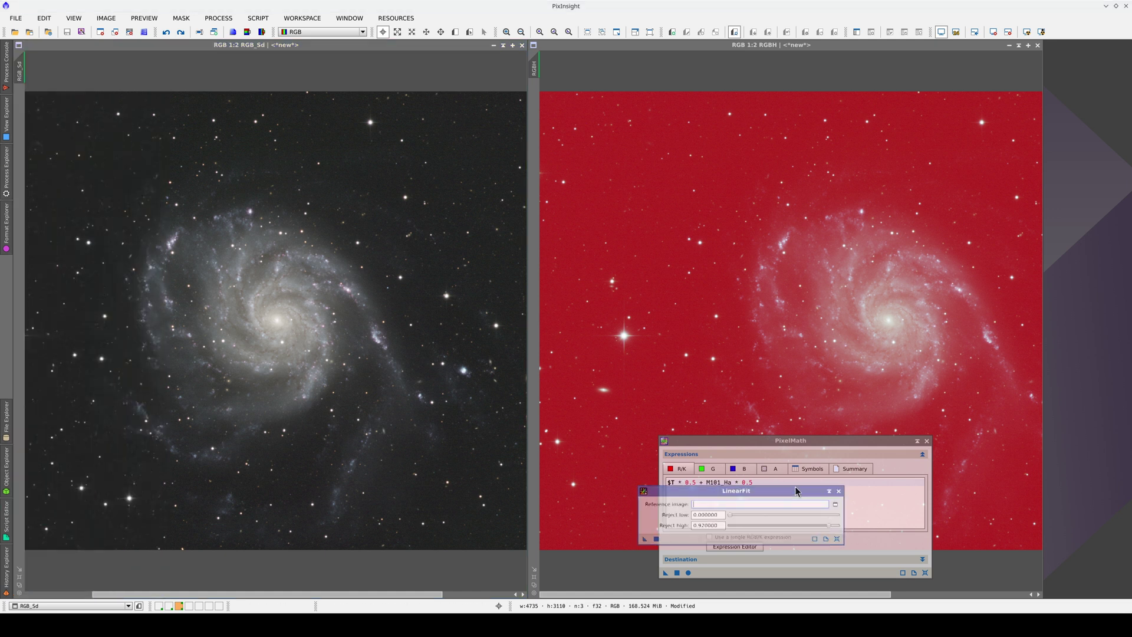
left_click_drag(795, 490, 805, 374)
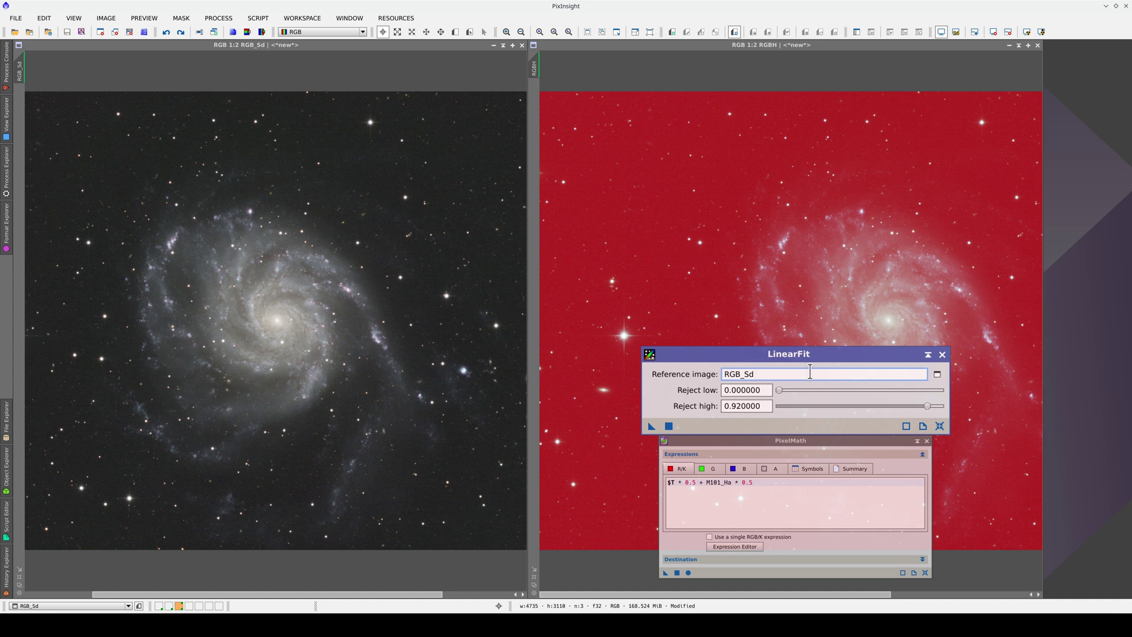
left_click_drag(655, 429, 661, 336)
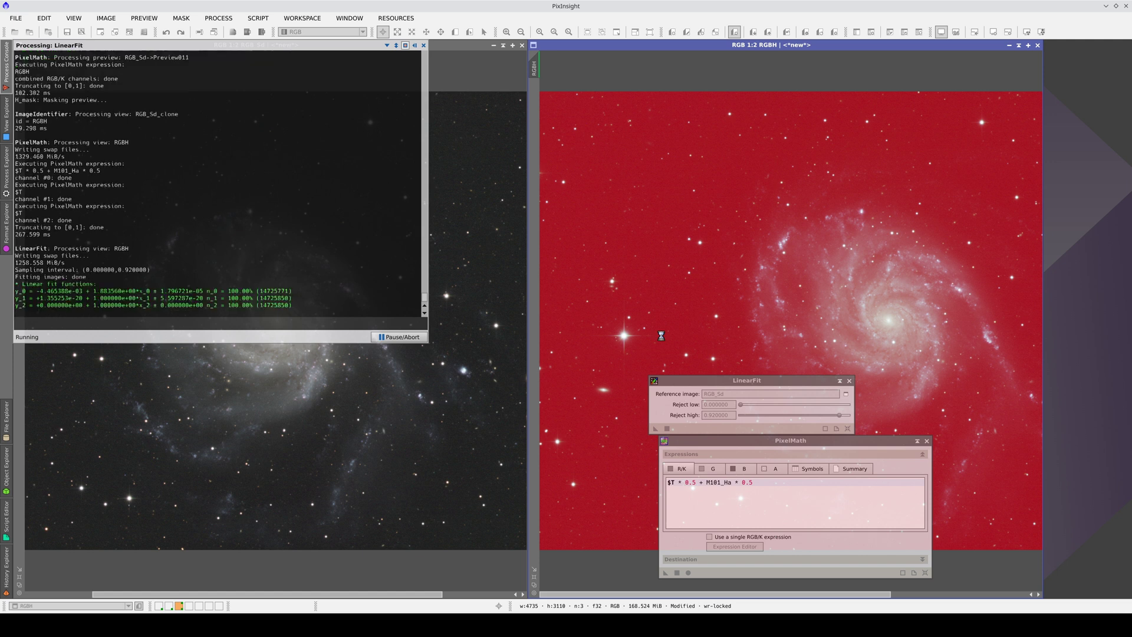
left_click(304, 45)
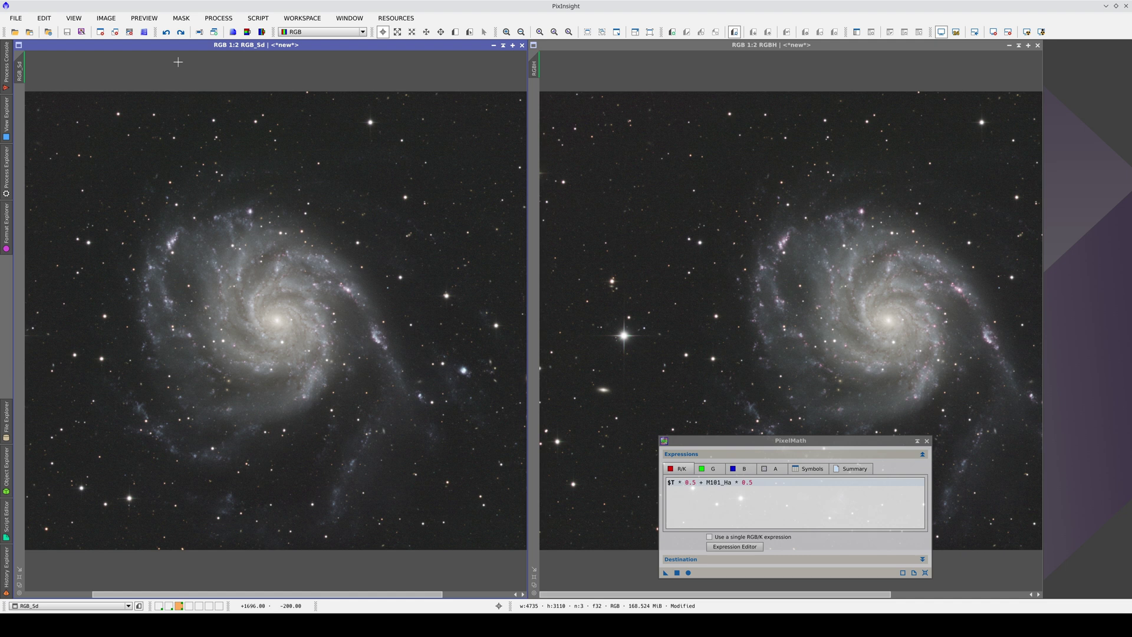
Apply the single PixelMath expression RGBH to the RGB_Sd Preview01 close-up and pan it
left_click(21, 94)
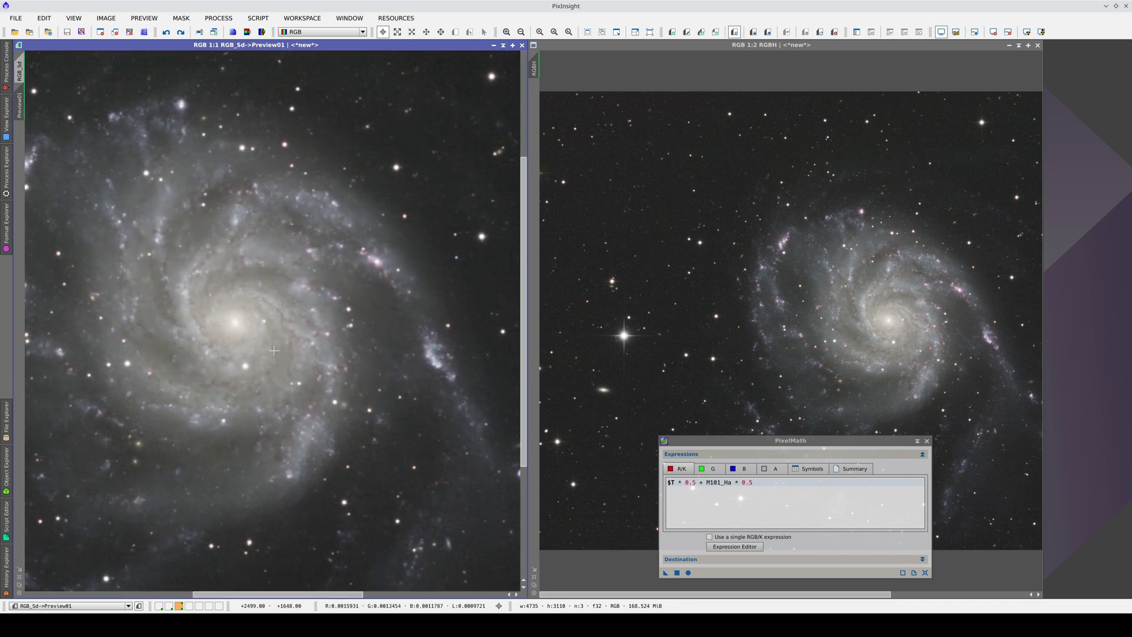
scroll(289, 344, "up", 1)
left_click_drag(324, 380, 308, 398)
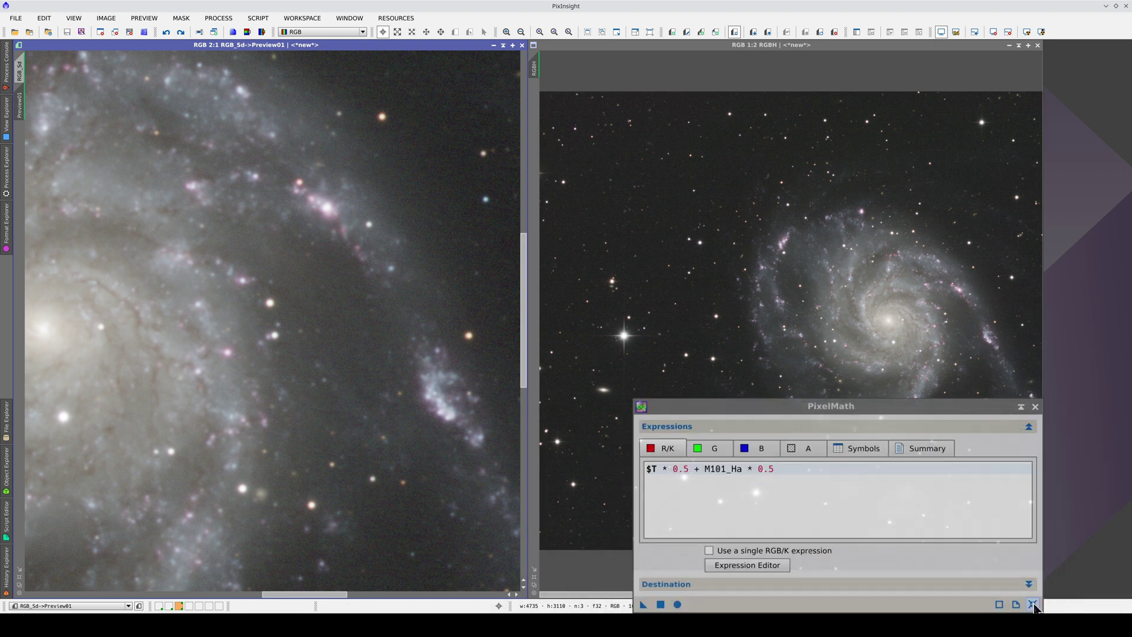
left_click(1034, 605)
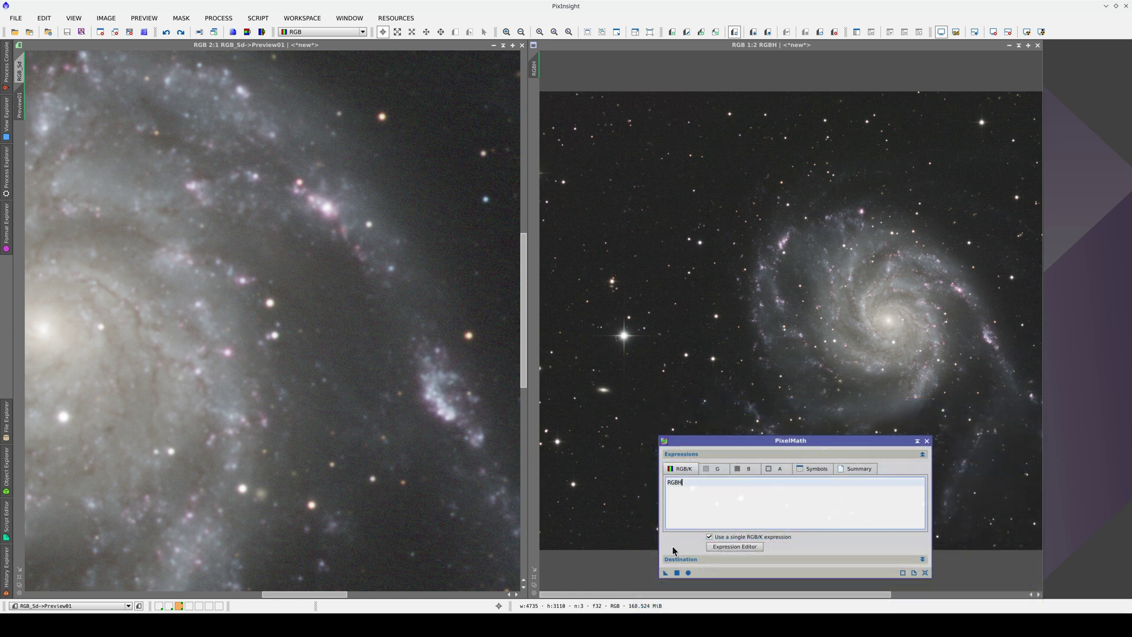
left_click_drag(666, 572, 297, 426)
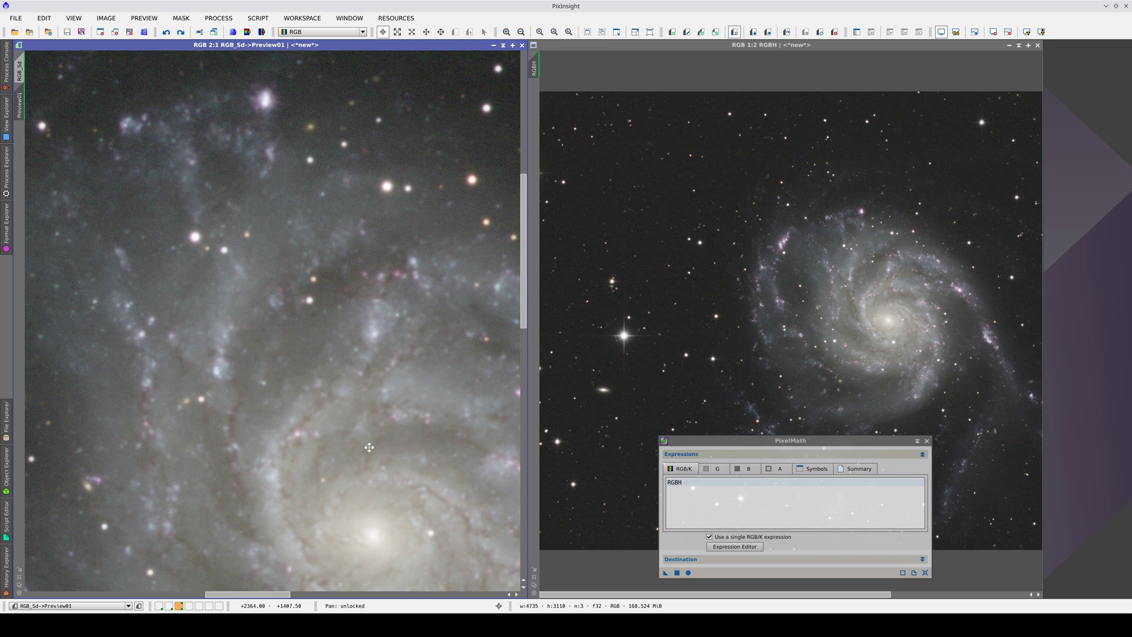
left_click_drag(371, 448, 386, 499)
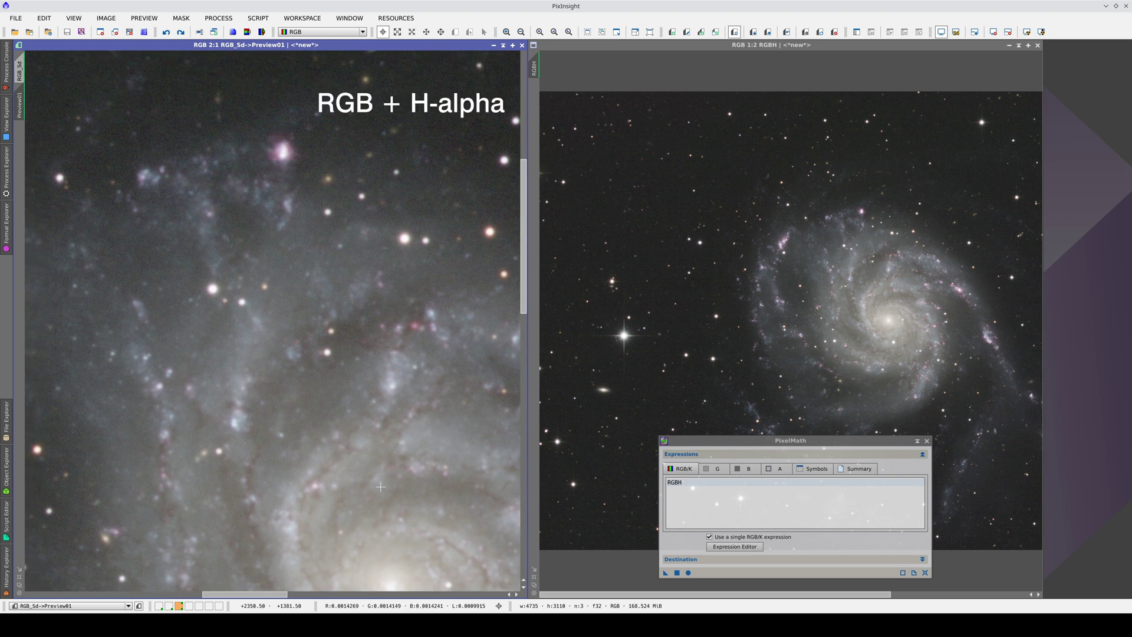
Restore RGBH from its history and reapply the PixelMath blend weighted 0.3 RGB, 0.7 M101_Ha
right_click(655, 183)
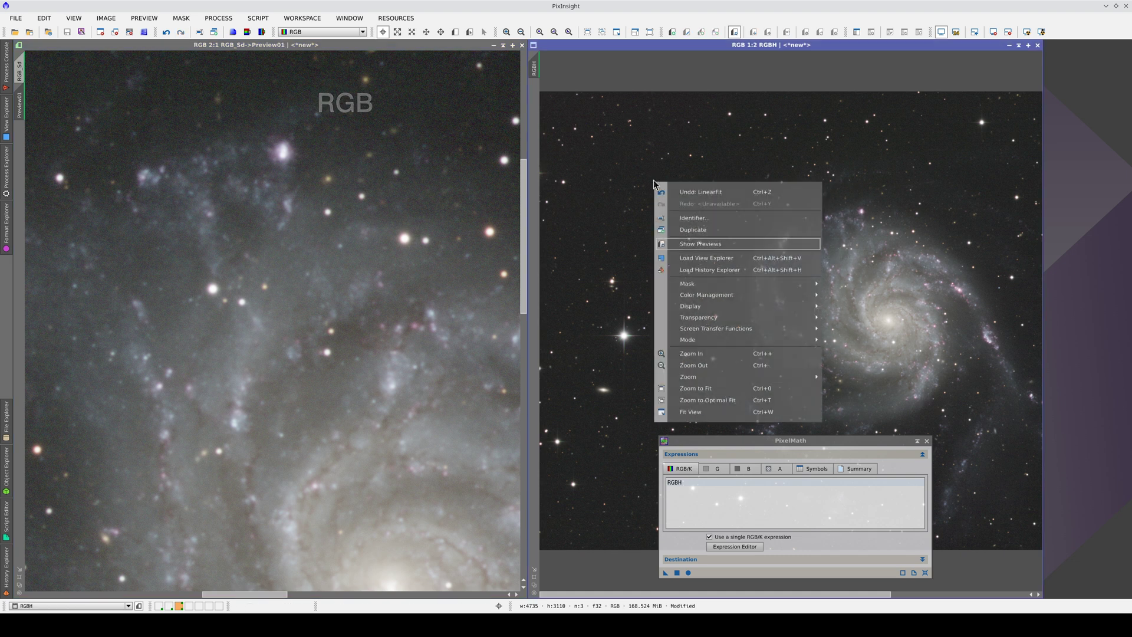
left_click(693, 270)
double_click(65, 421)
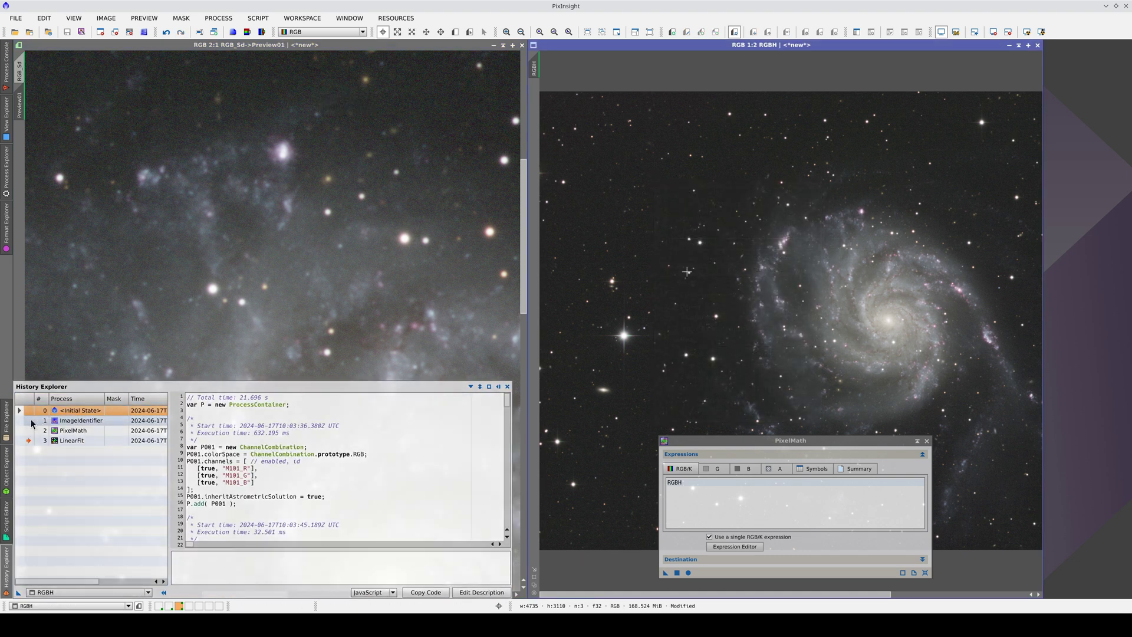
left_click(86, 431)
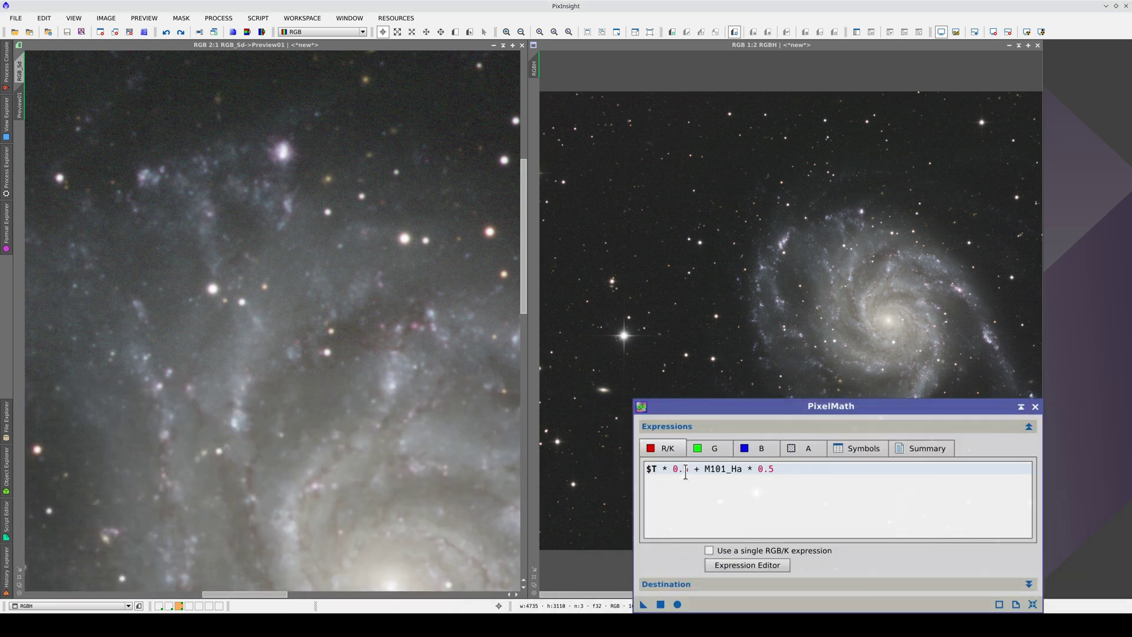
double_click(686, 468)
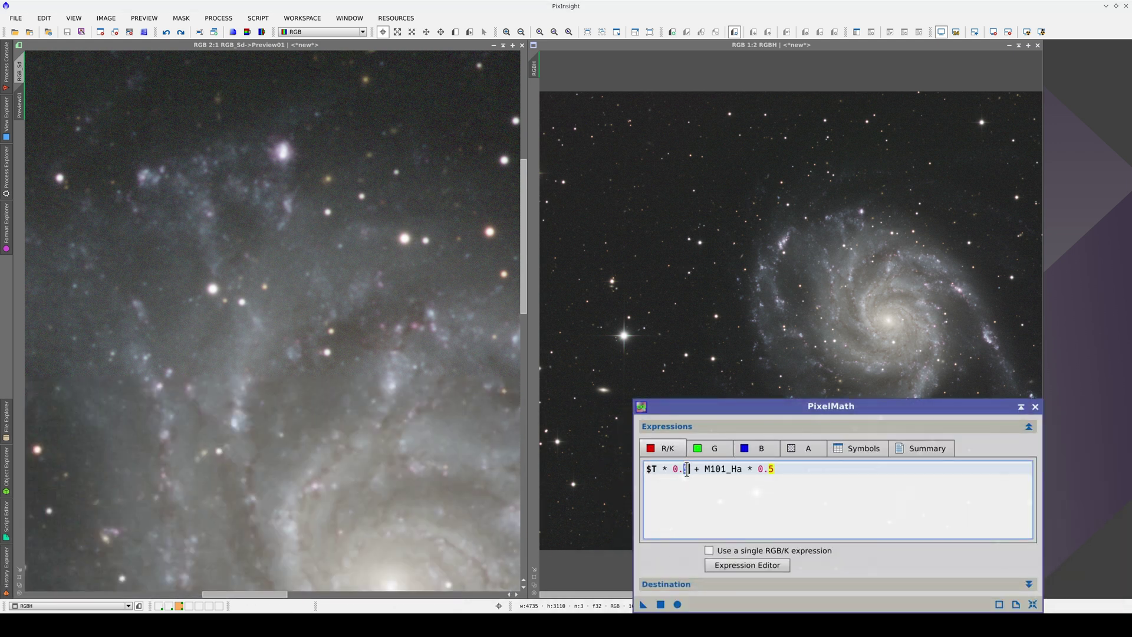
type("3")
left_click_drag(644, 604, 667, 335)
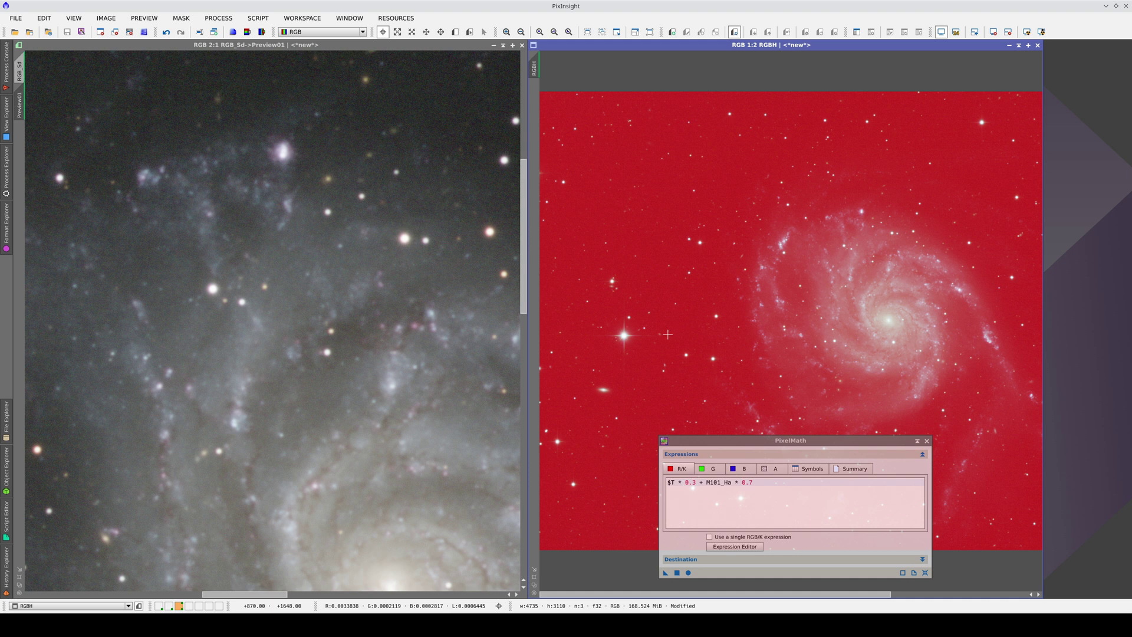
Reapply LinearFit to RGBH, close it, and reset PixelMath to the expression RGBH
left_click(4, 167)
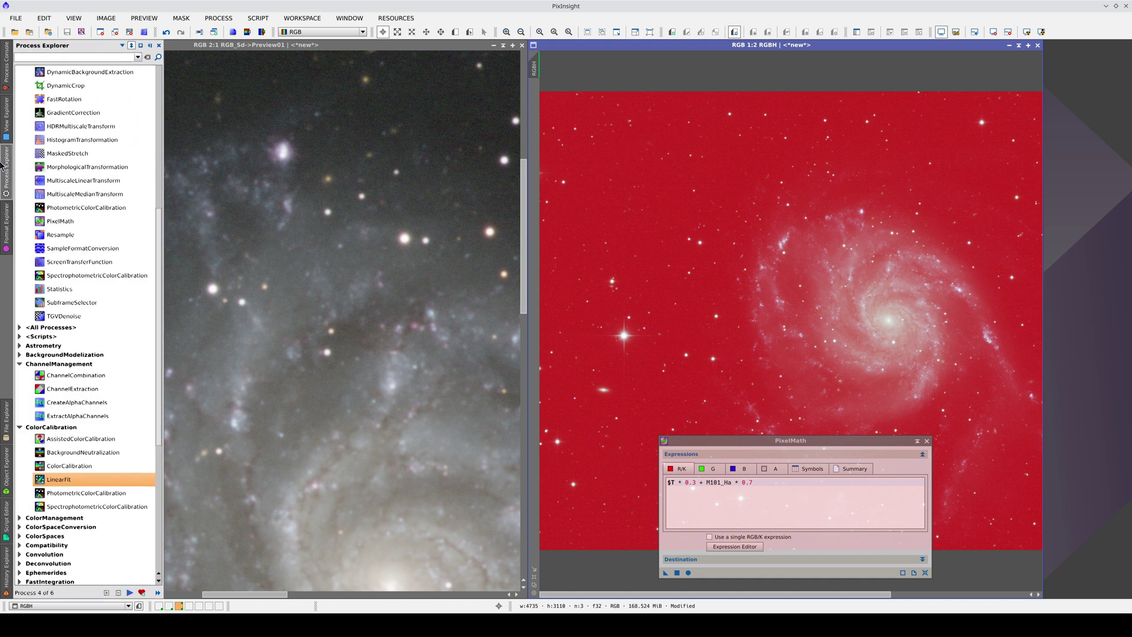
double_click(83, 480)
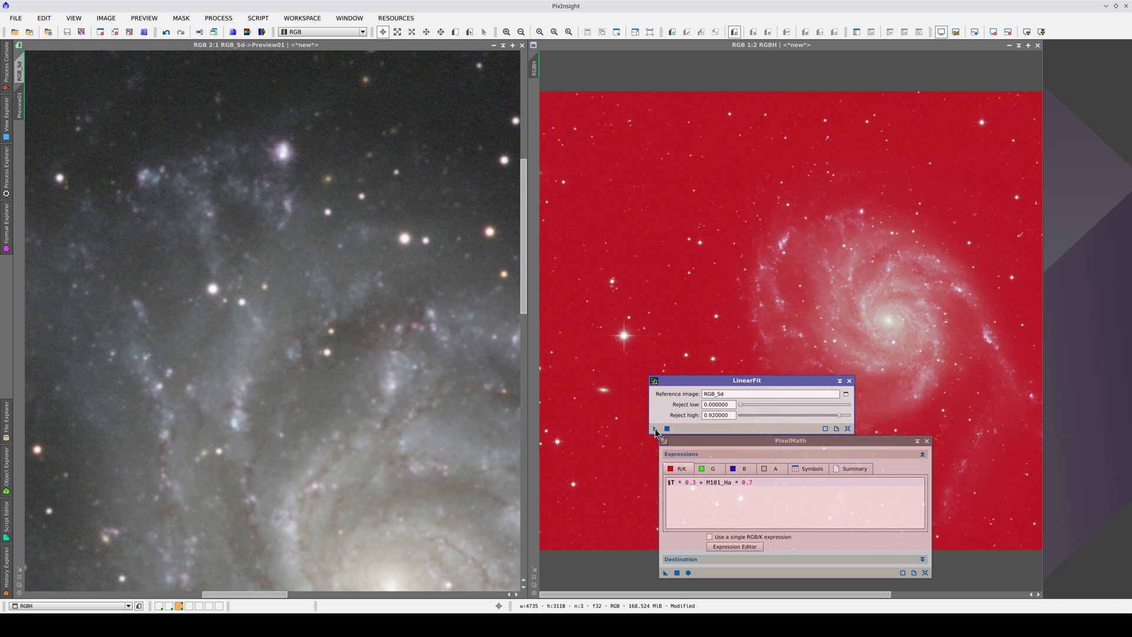
left_click_drag(655, 432, 684, 329)
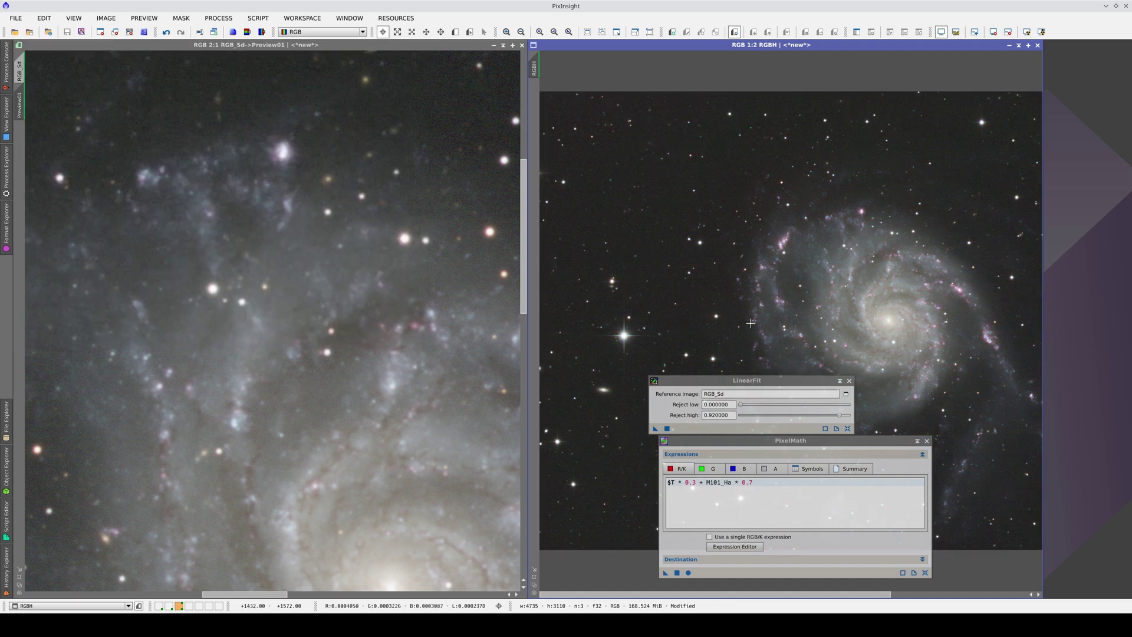
left_click(849, 380)
left_click(889, 482)
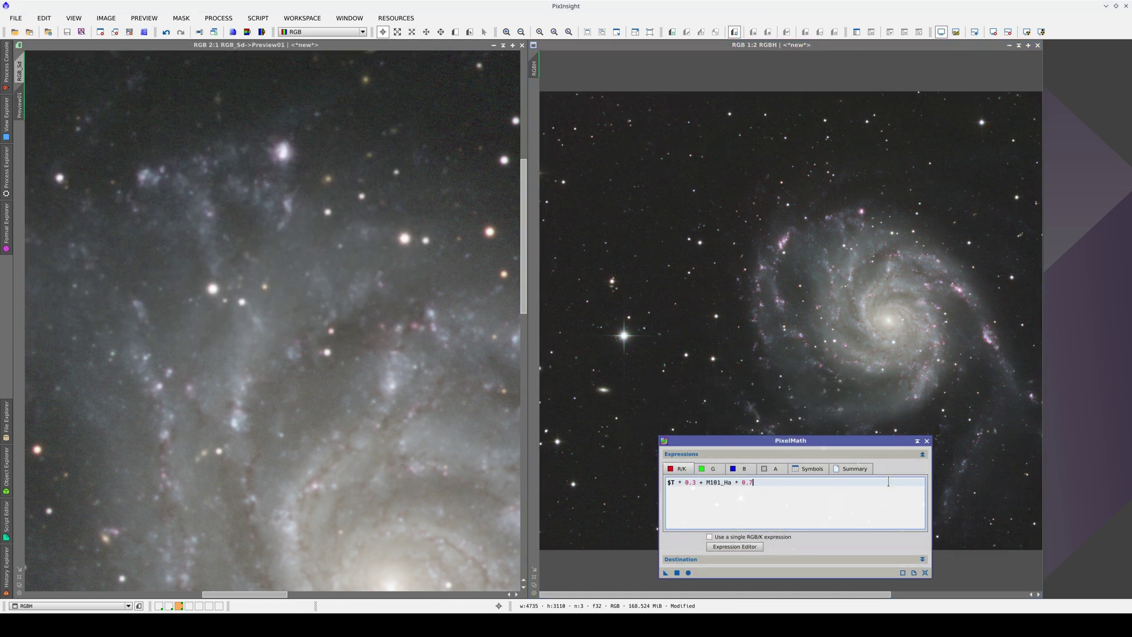
left_click(926, 574)
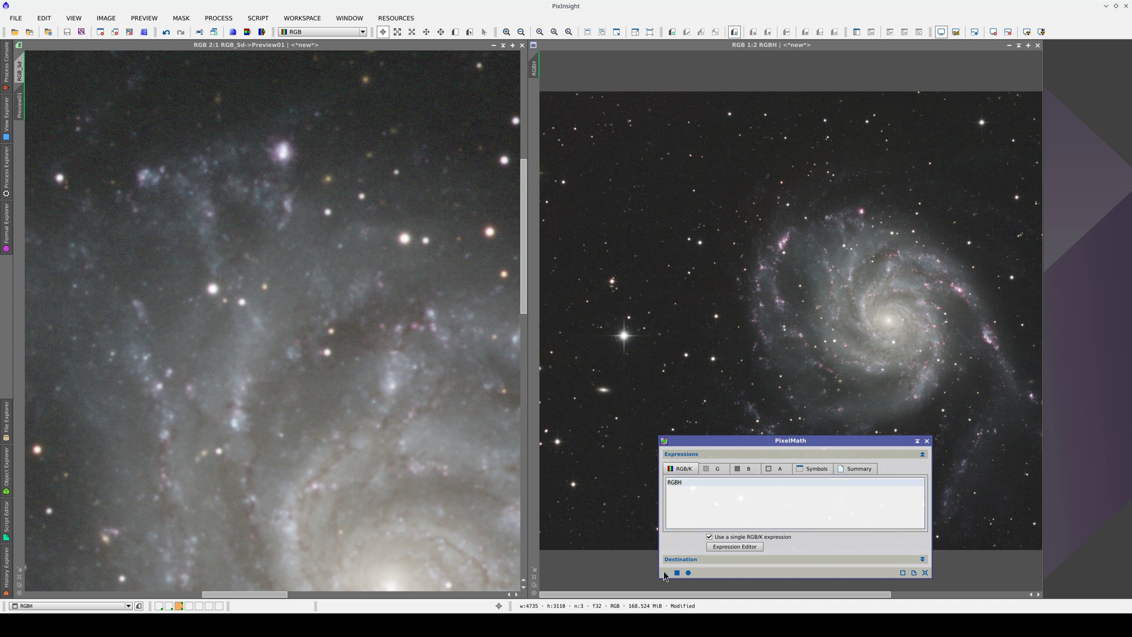
Apply the RGBH expression to the left preview and toggle undo/redo to compare with plain RGB
left_click_drag(666, 573, 306, 399)
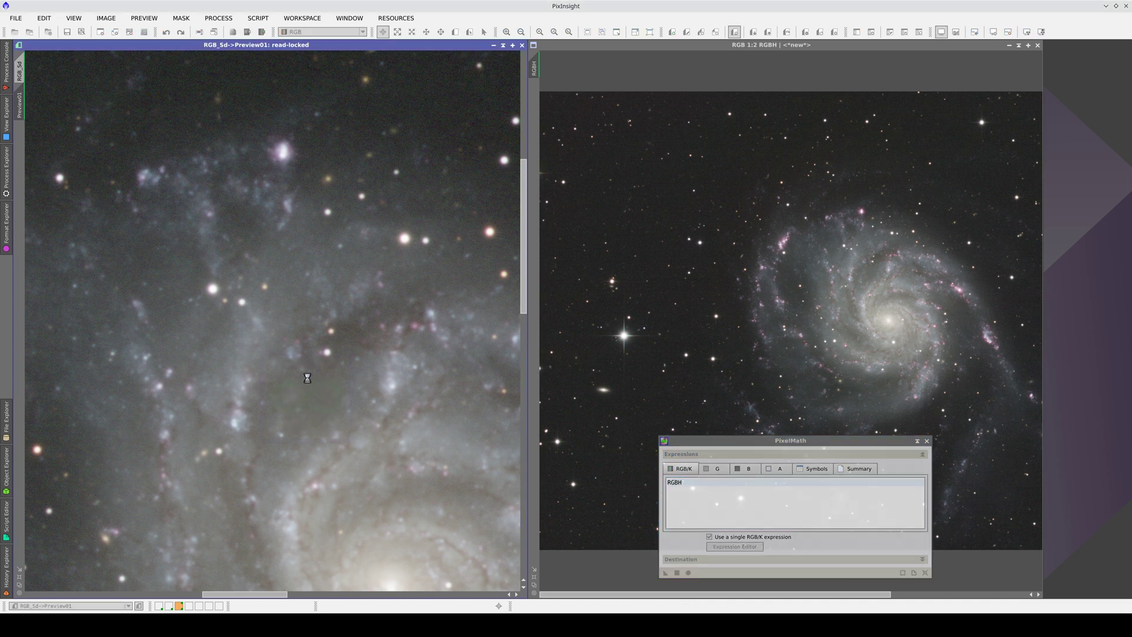
left_click_drag(377, 335, 318, 312)
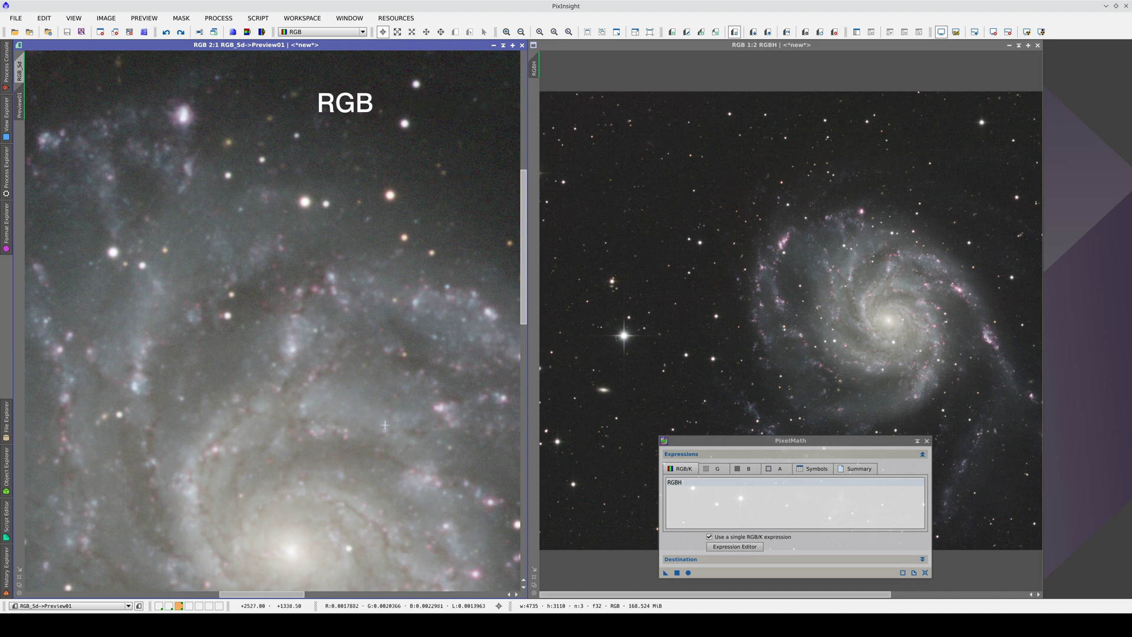
key("ctrl+shift+z")
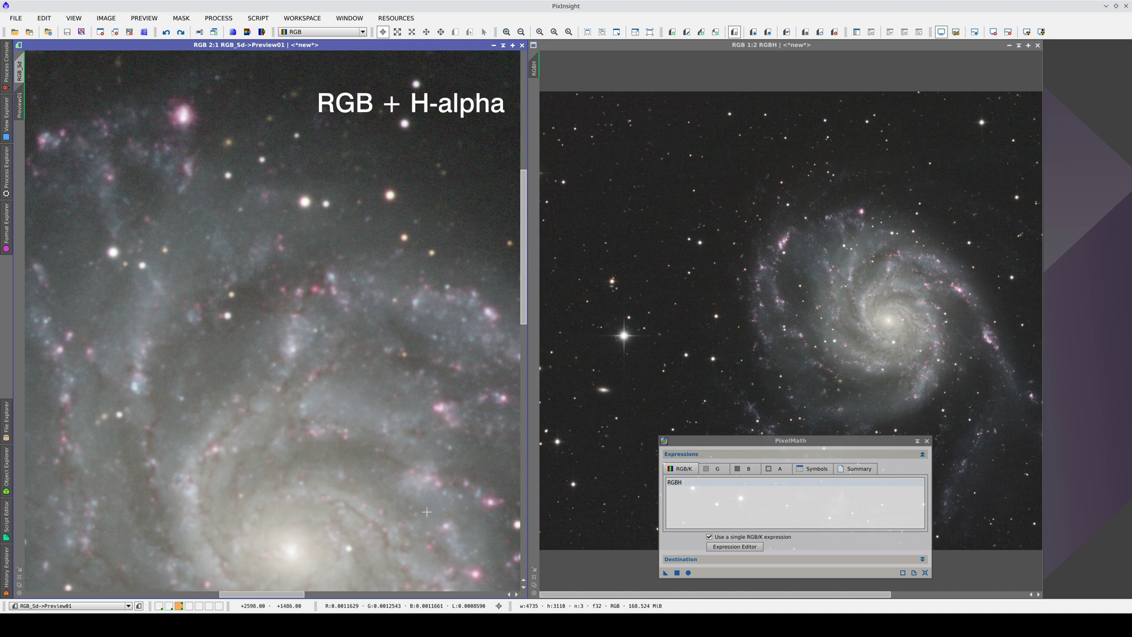
left_click_drag(427, 512, 180, 373)
key("ctrl+shift+z")
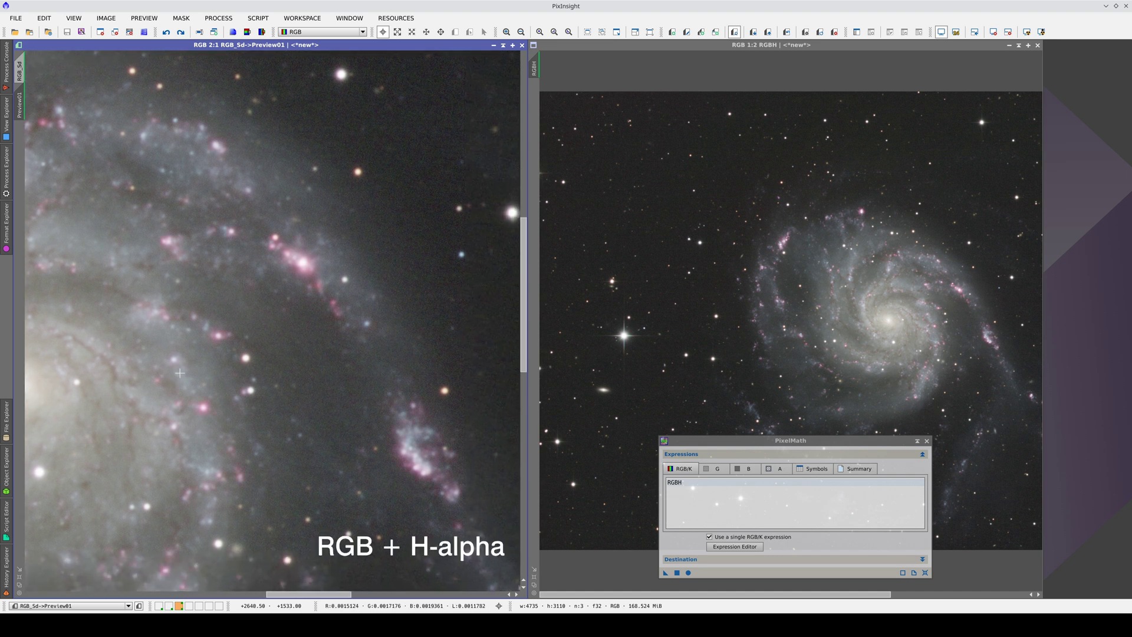
key("ctrl+z")
key("ctrl+shift+z")
key("ctrl+z")
key("ctrl+shift+z")
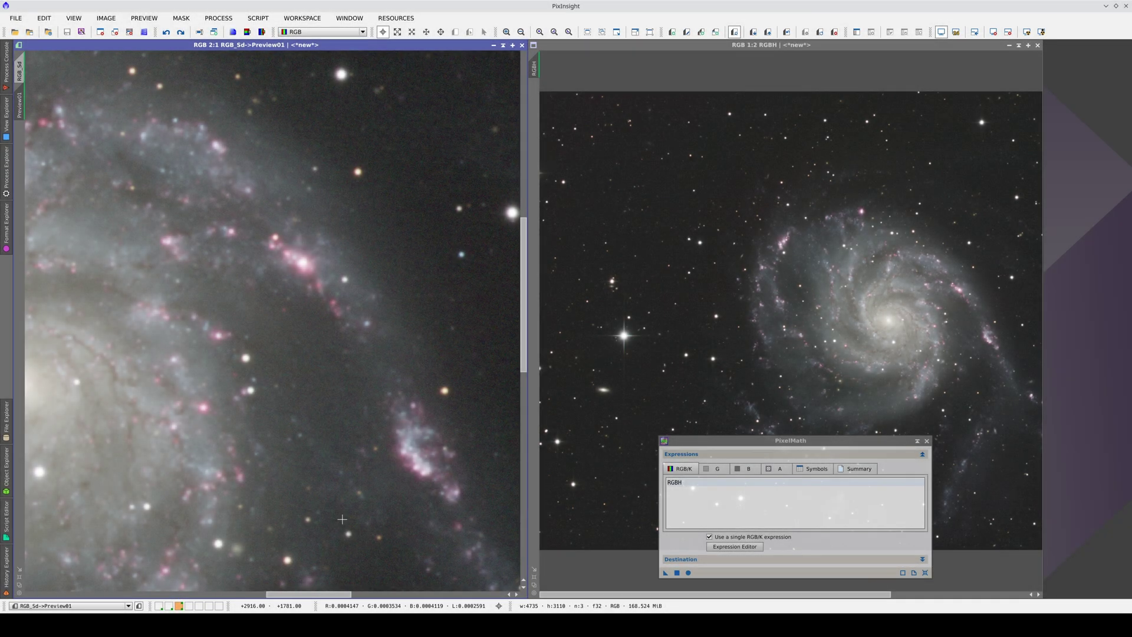
Pan and zoom the preview across other arms, then recentre the galaxy core
left_click_drag(338, 519, 52, 443)
scroll(319, 361, "up", 1)
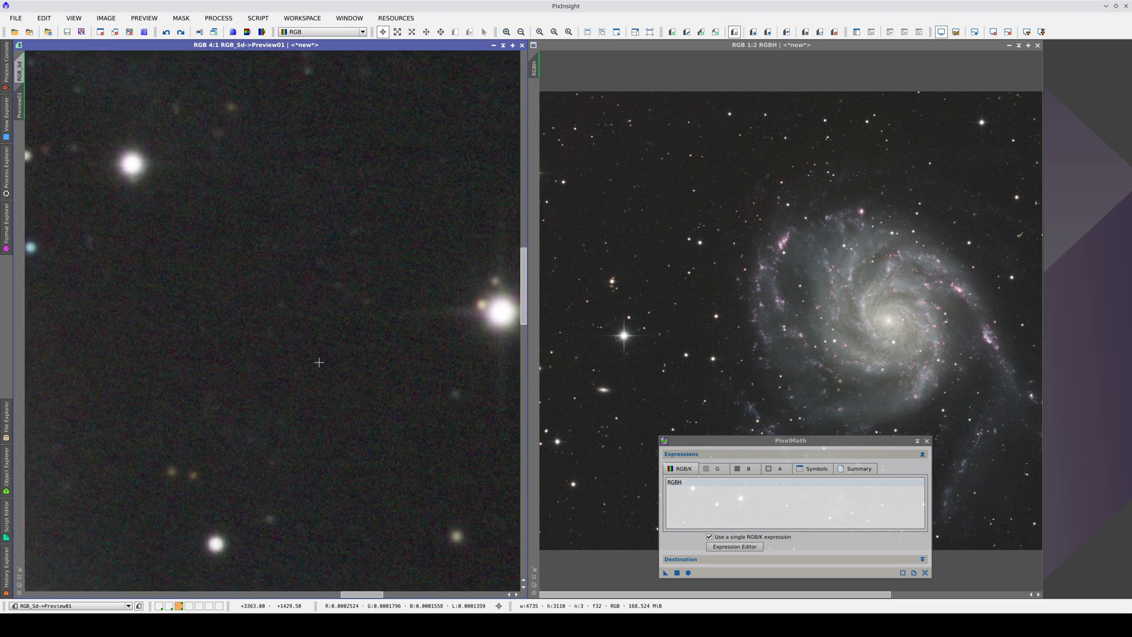
scroll(317, 395, "up", 5)
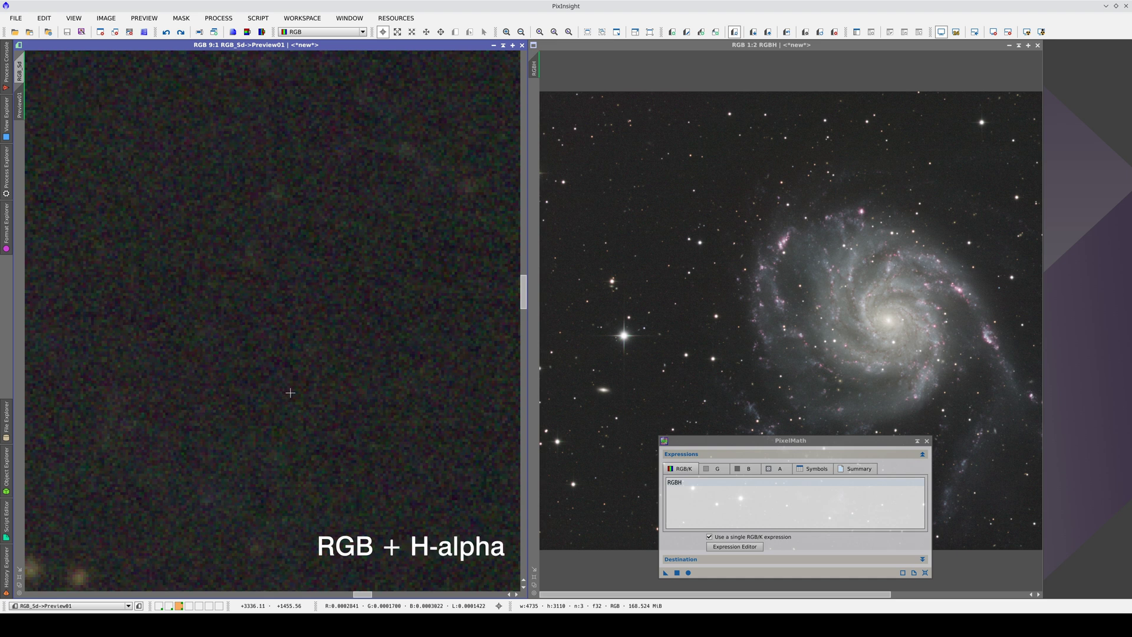
scroll(184, 356, "down", 7)
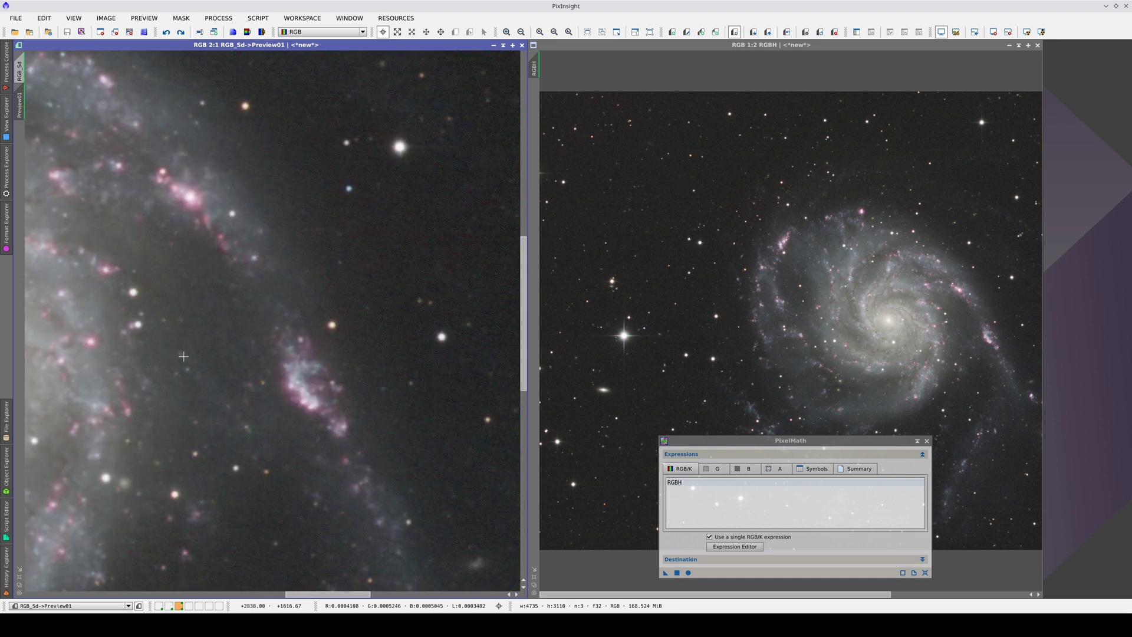
left_click_drag(106, 391, 366, 422)
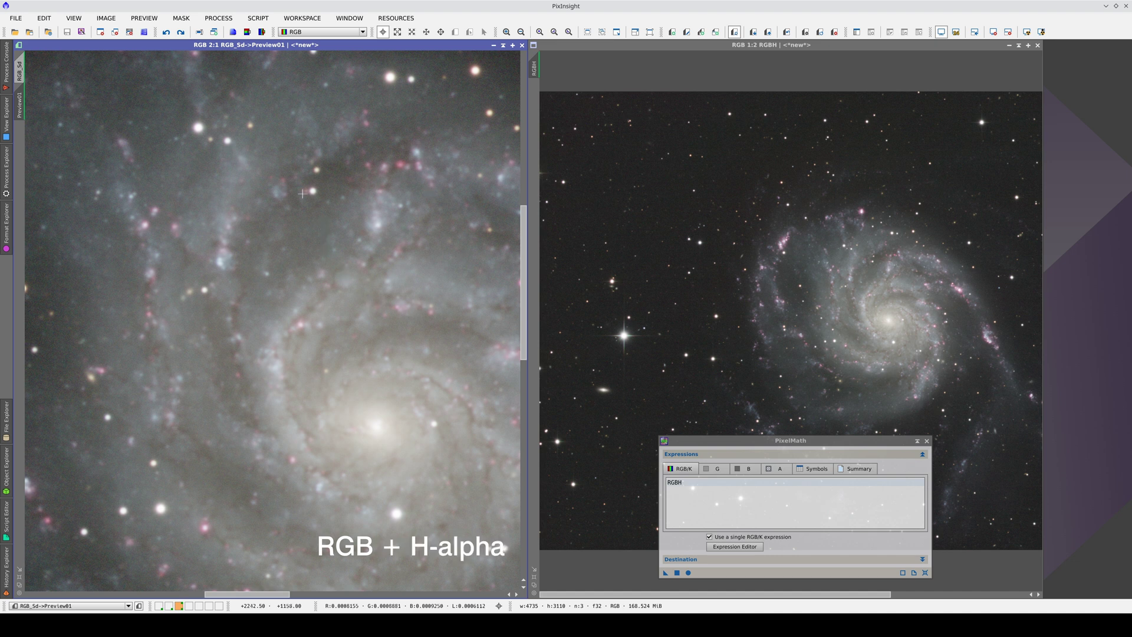
Clone M101_Ha as M101_Ha_clone, close PixelMath, and turn off its screen stretch
left_click(941, 49)
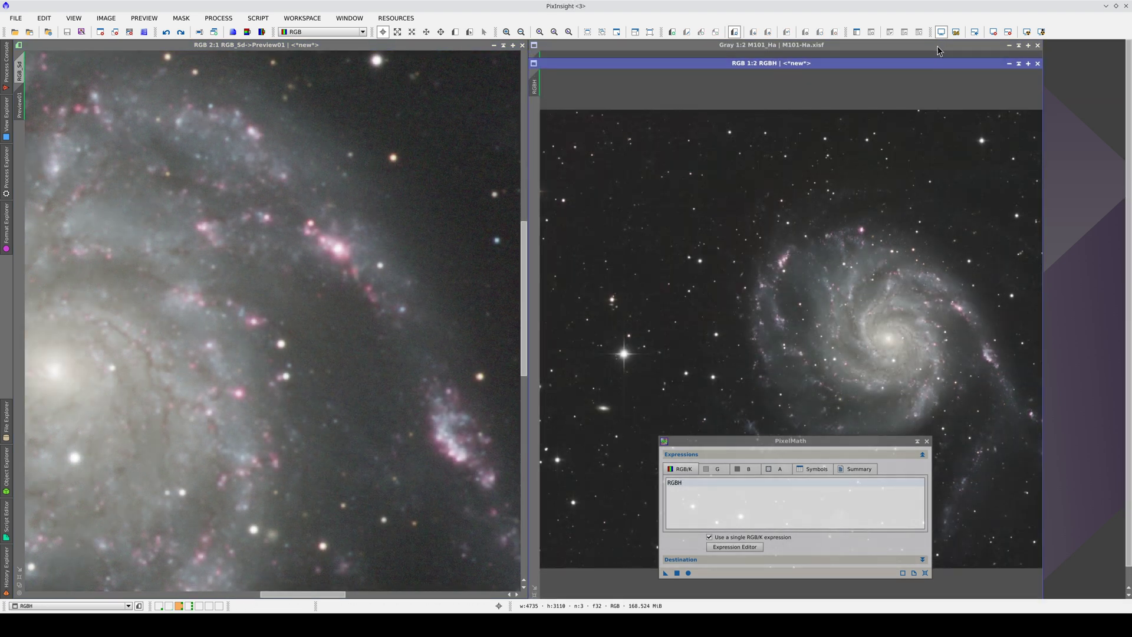
left_click(938, 46)
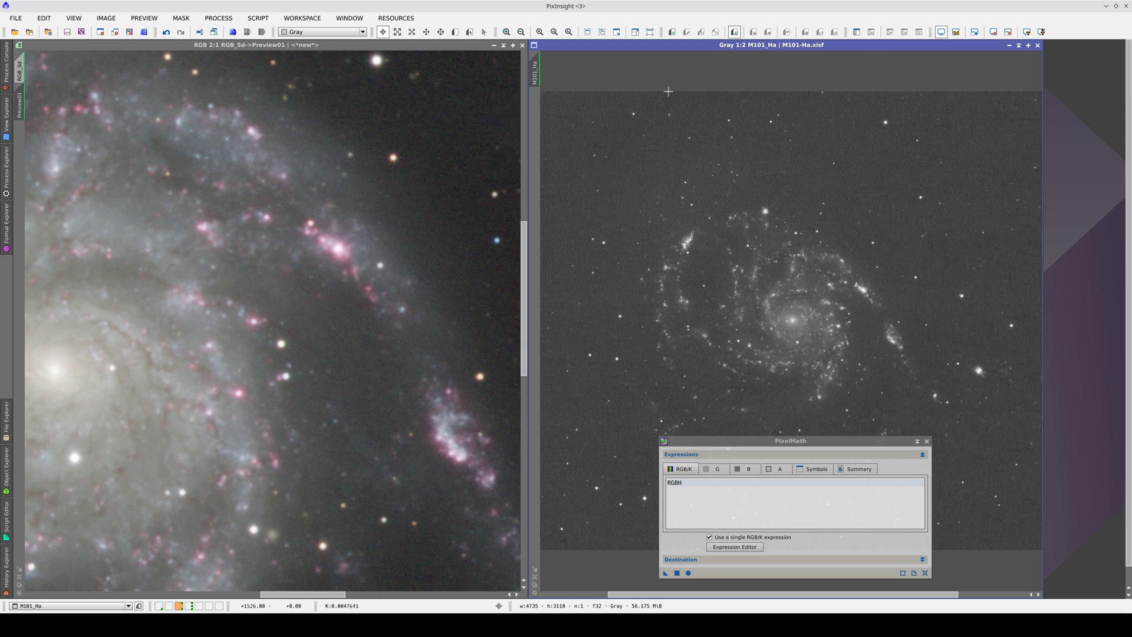
left_click_drag(535, 74, 614, 122)
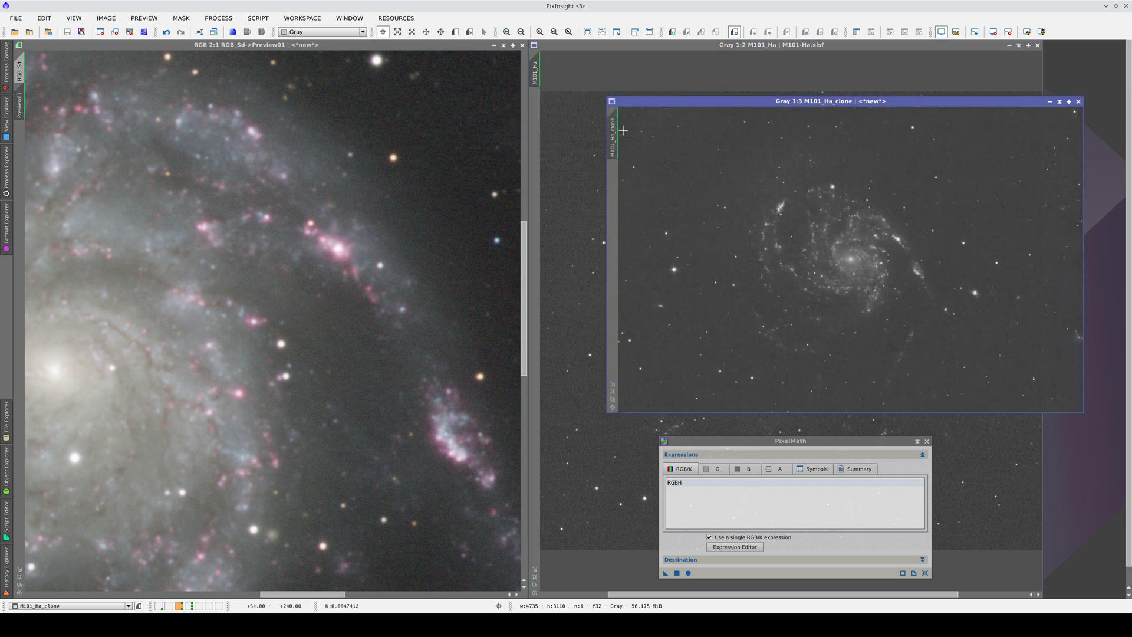
left_click(927, 442)
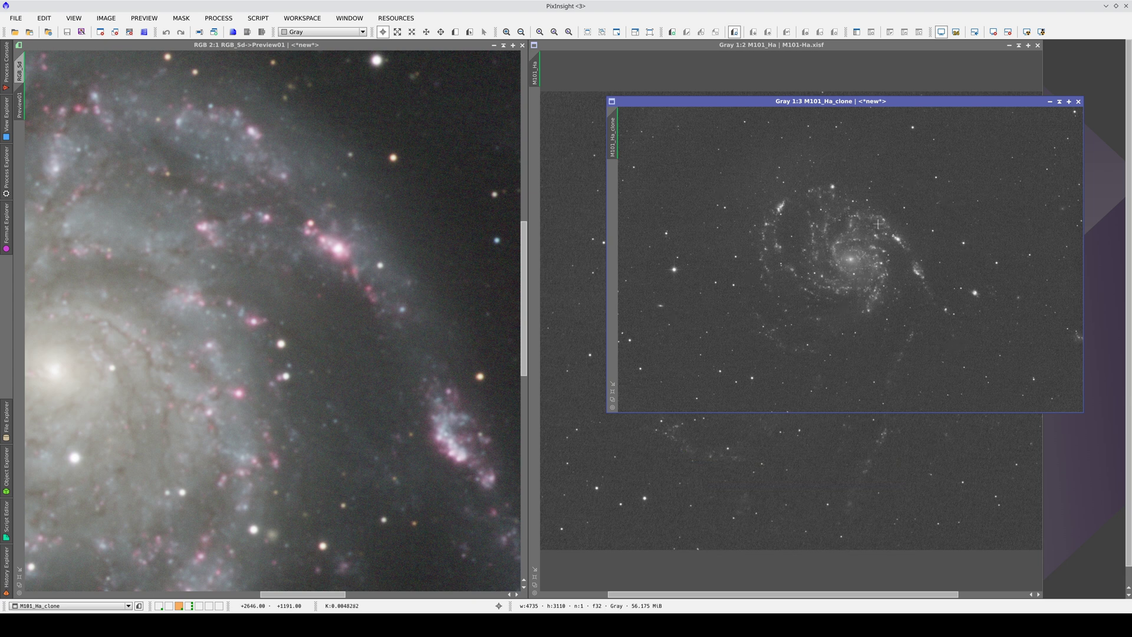
left_click(943, 31)
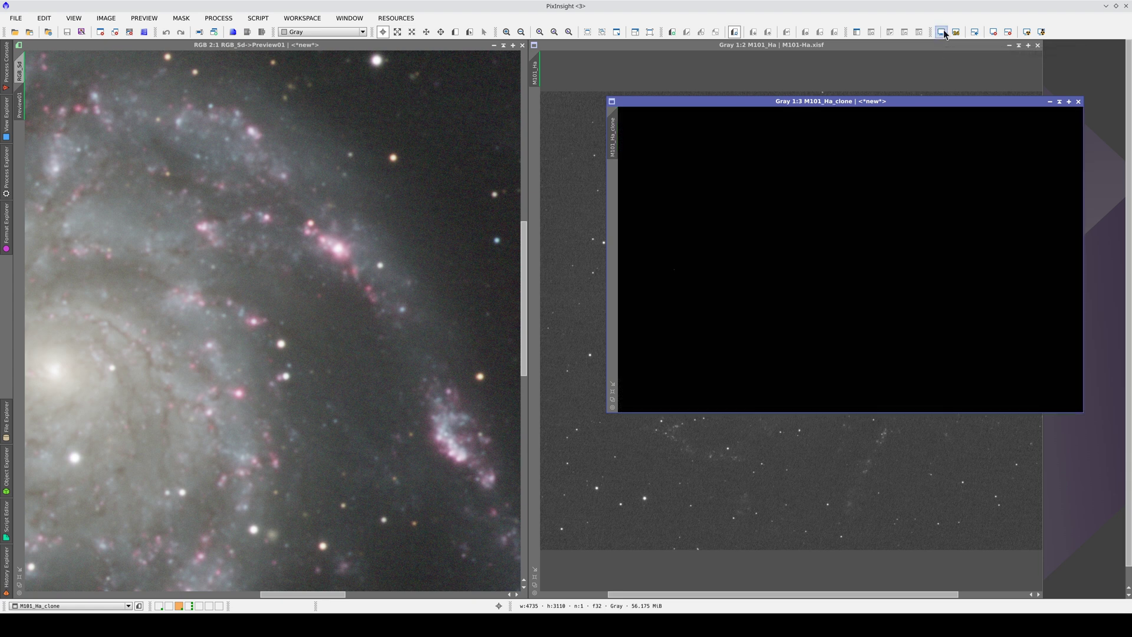
Copy the ScreenTransferFunction auto-stretch of M101_Ha_clone into HistogramTransformation
left_click(3, 167)
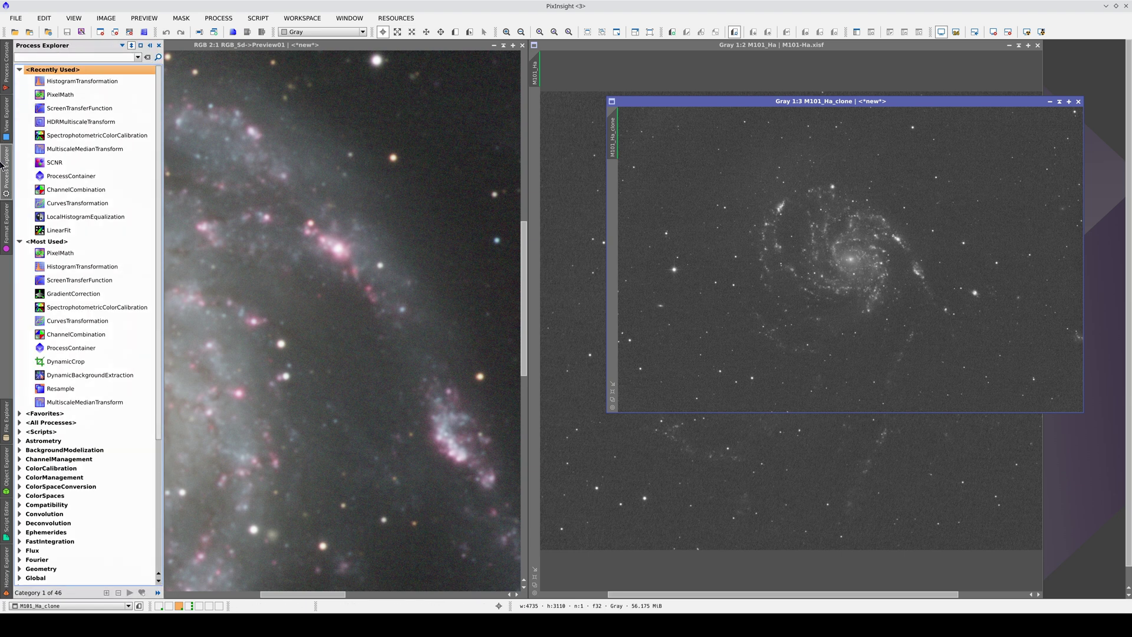
double_click(65, 107)
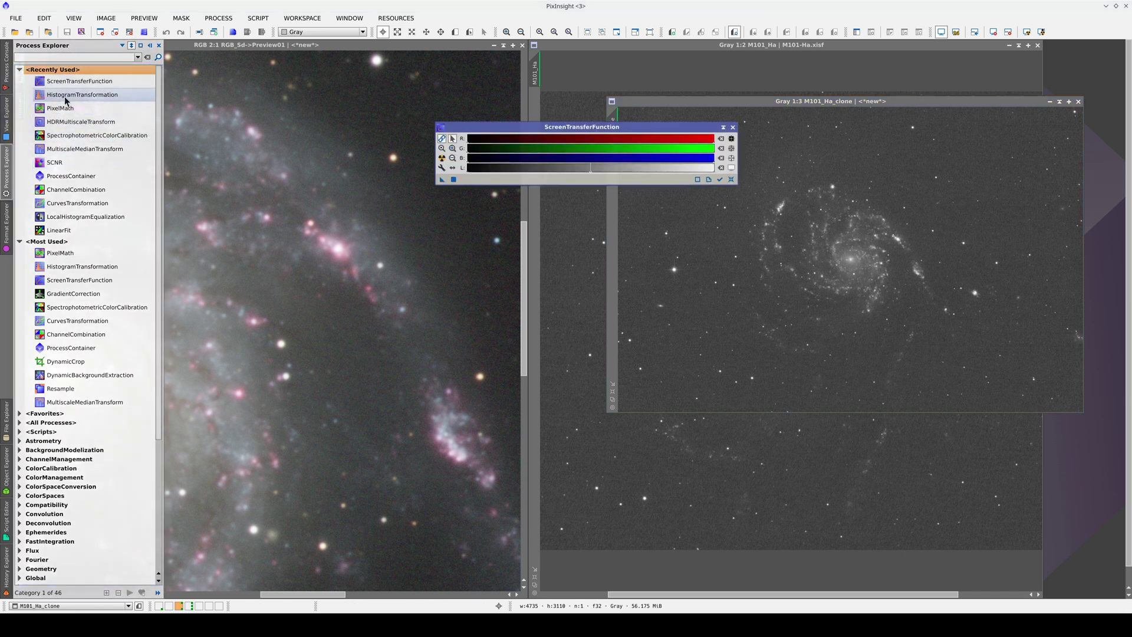
double_click(65, 97)
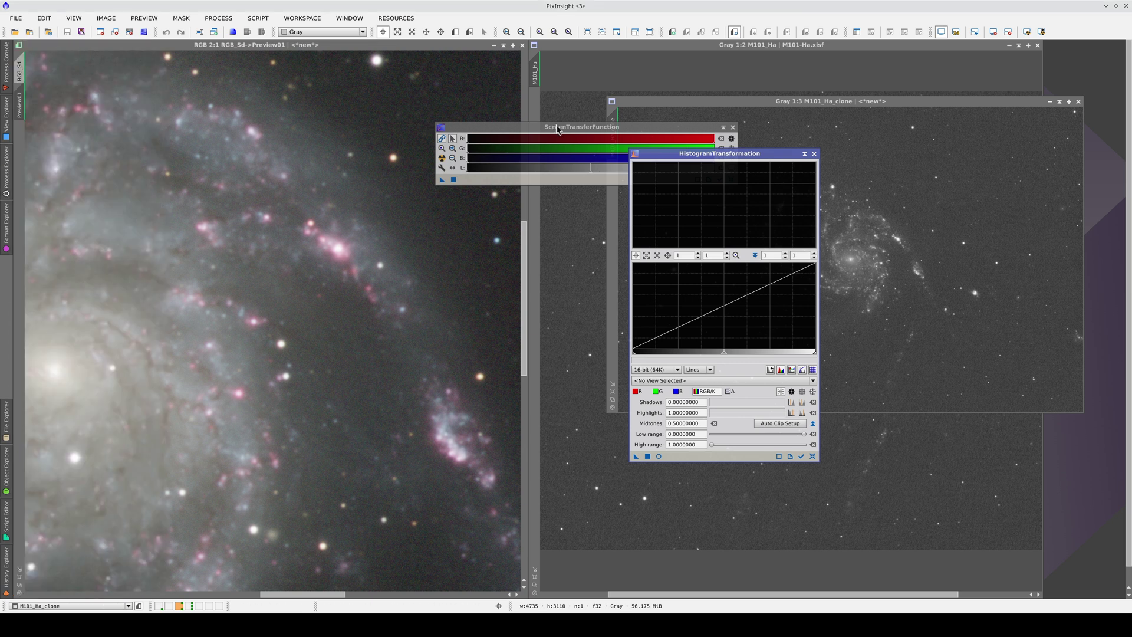
left_click_drag(557, 125, 551, 479)
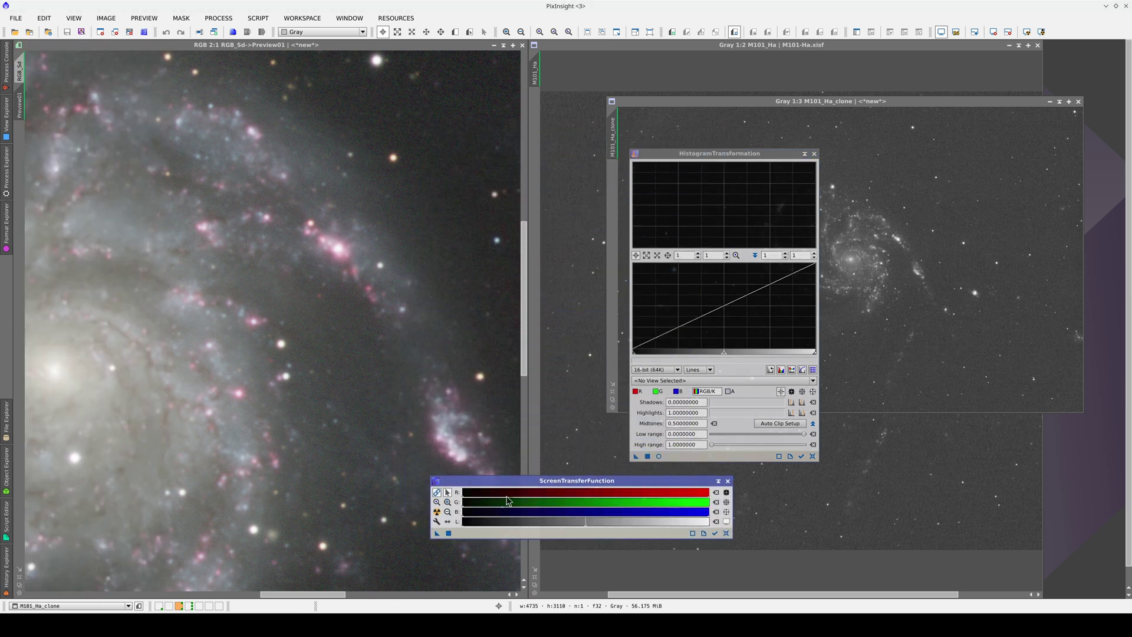
left_click(715, 533)
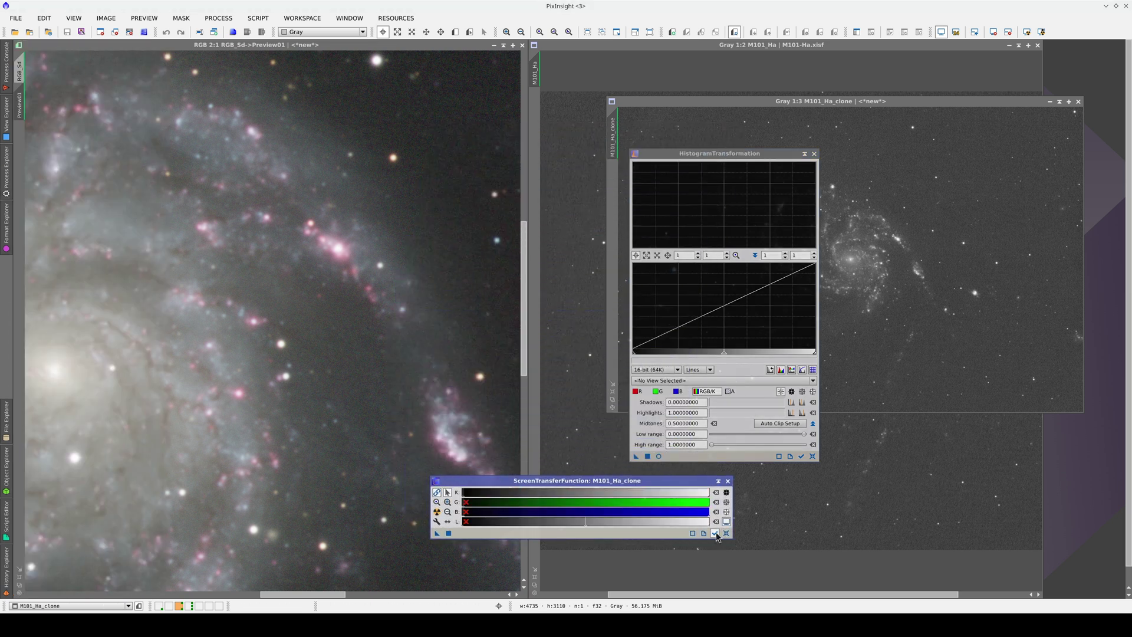
left_click_drag(436, 538, 737, 458)
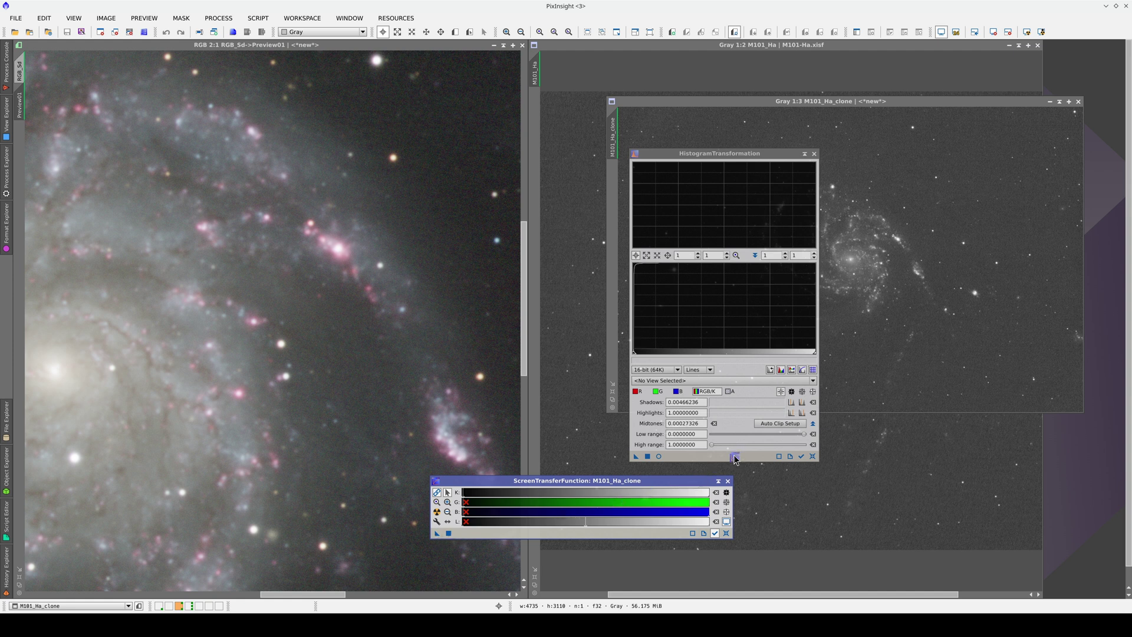
Apply the histogram stretch permanently to M101_Ha_clone, close both tools, and reset the display stretch
left_click(802, 458)
left_click_drag(637, 457, 885, 337)
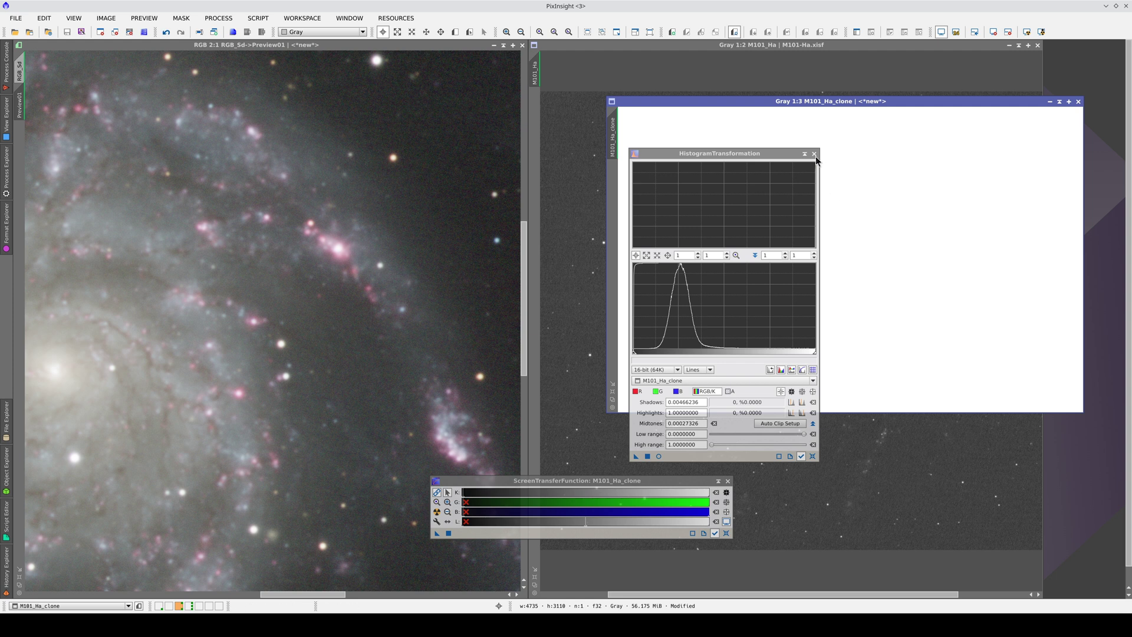
left_click(815, 154)
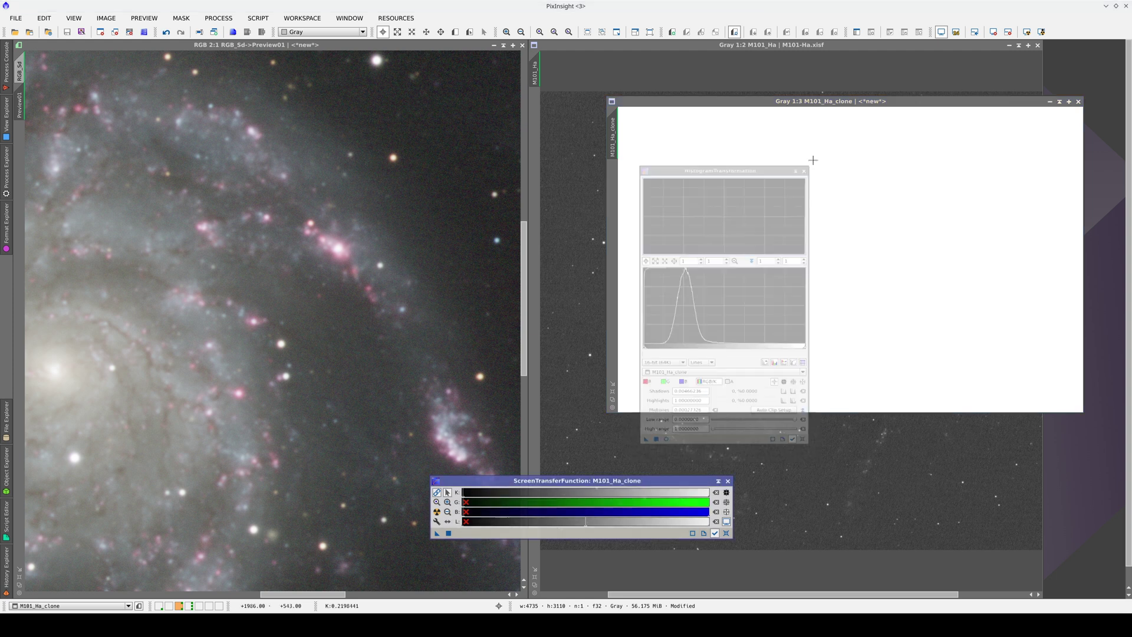
left_click(728, 481)
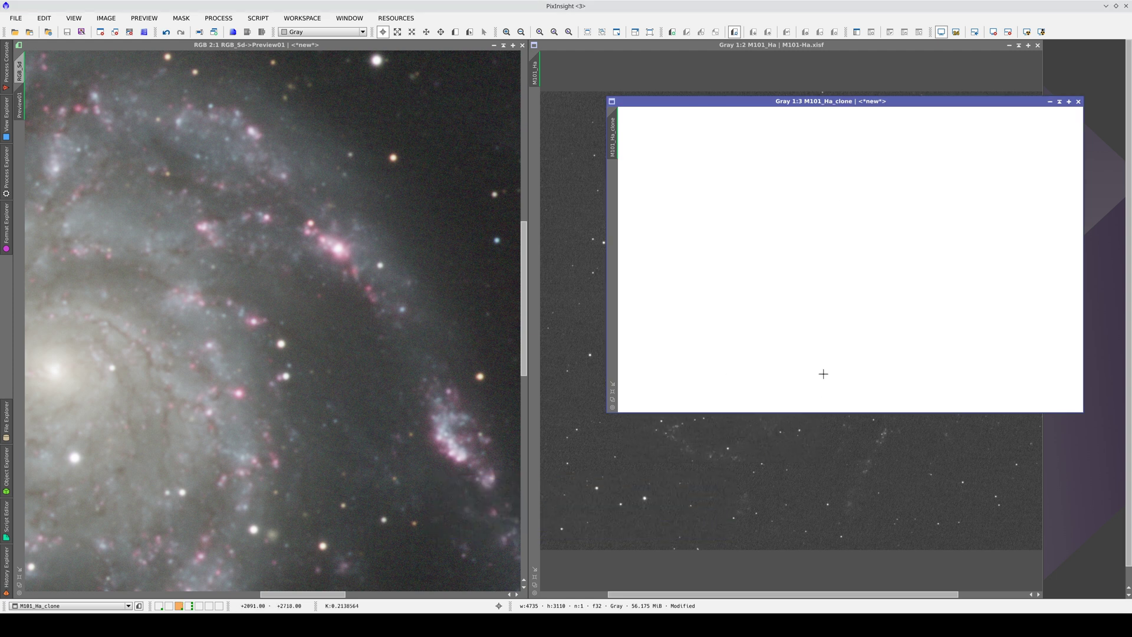
left_click(941, 33)
left_click_drag(894, 102, 806, 175)
Maximize the M101_Ha_clone window and rename the image to Ha_mask
double_click(804, 170)
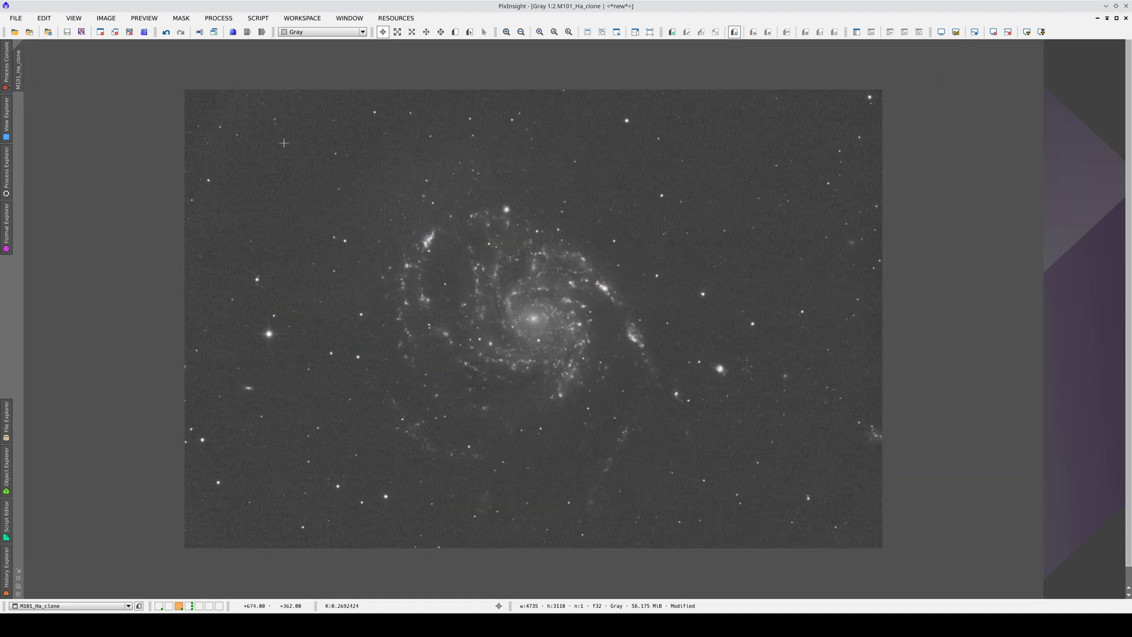
double_click(18, 71)
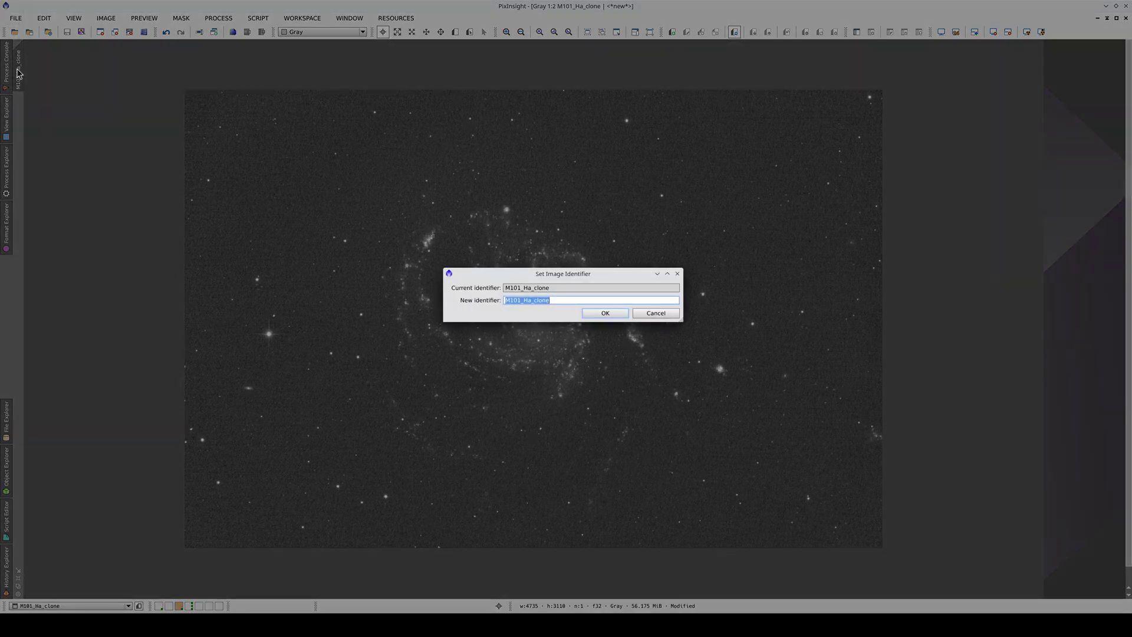
type("Ha_mask")
key("Return")
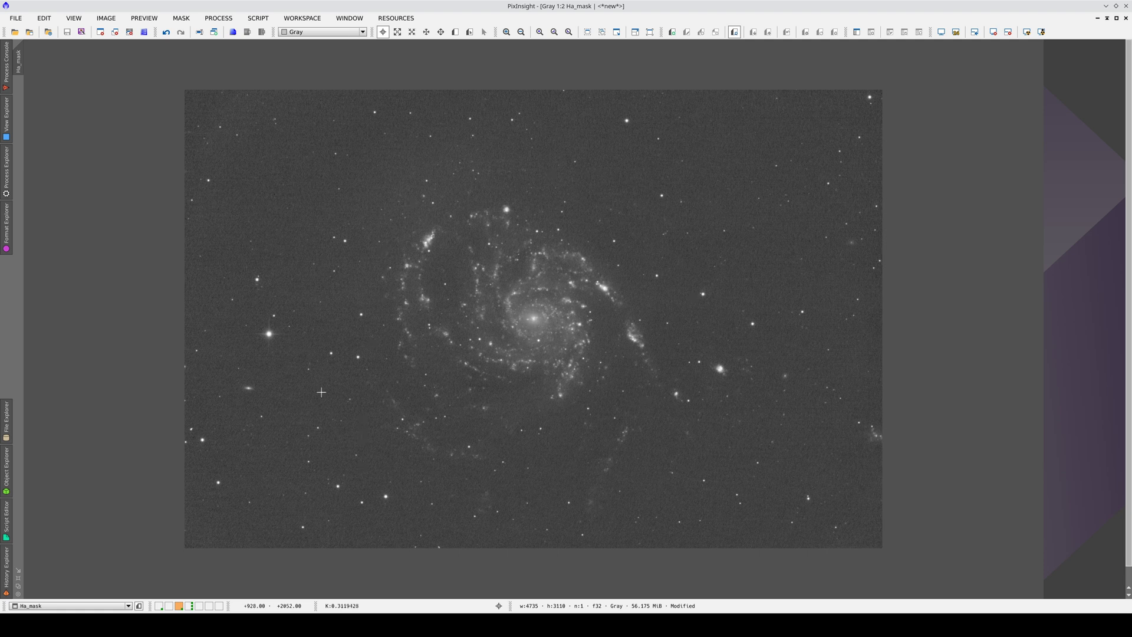
Open MultiscaleMedianTransform from the Favorites process category
left_click(3, 175)
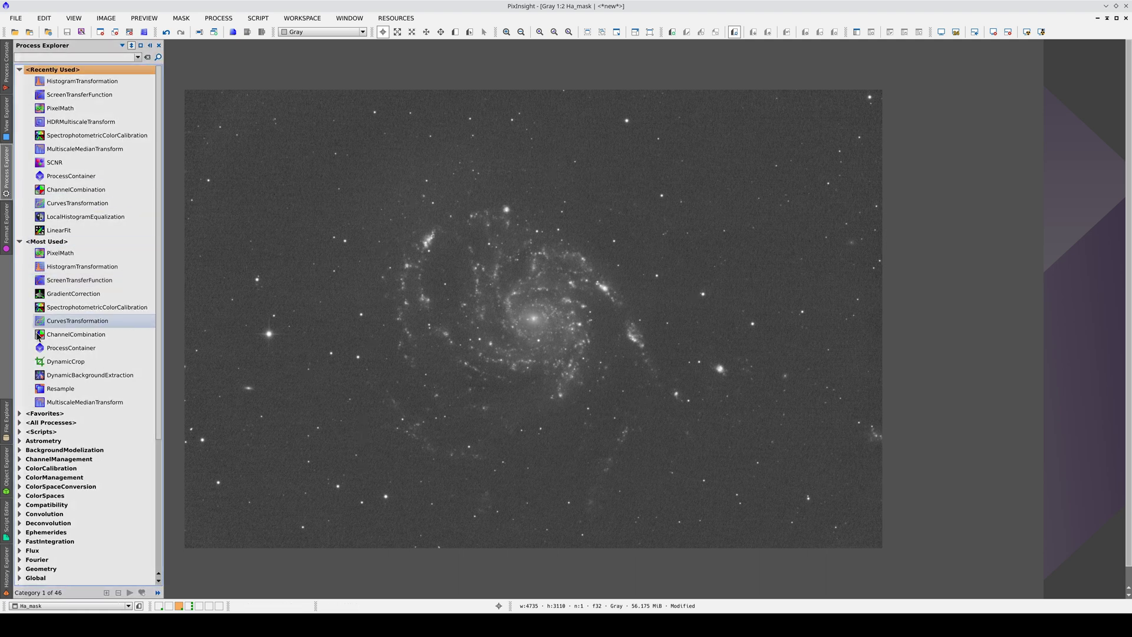
left_click(20, 414)
scroll(29, 430, "down", 5)
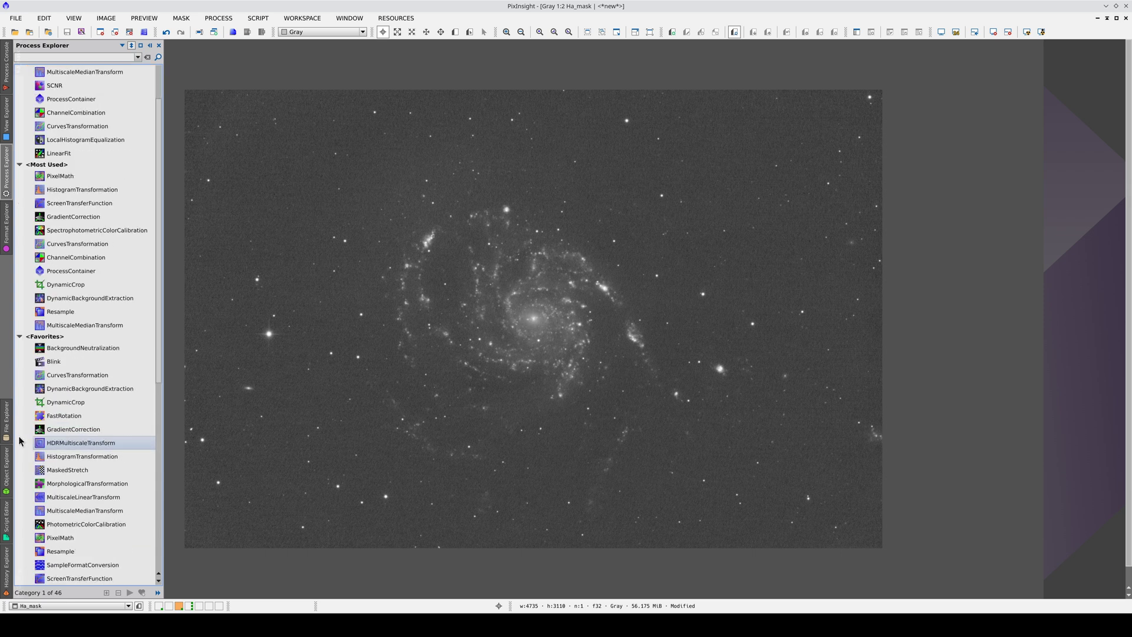
double_click(88, 393)
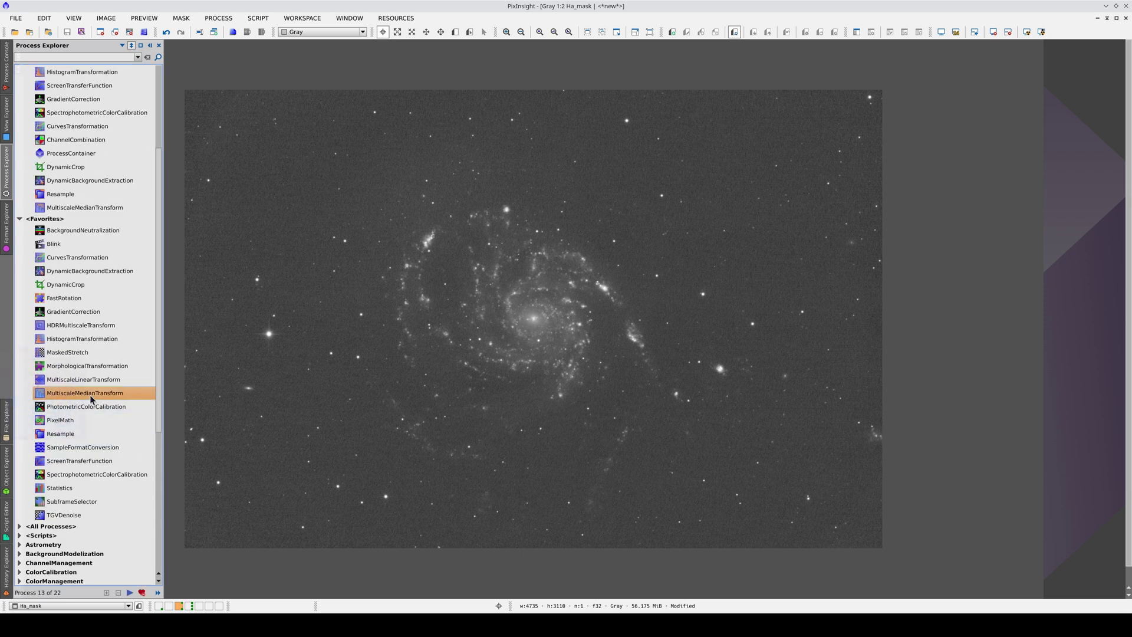
left_click_drag(615, 196, 833, 134)
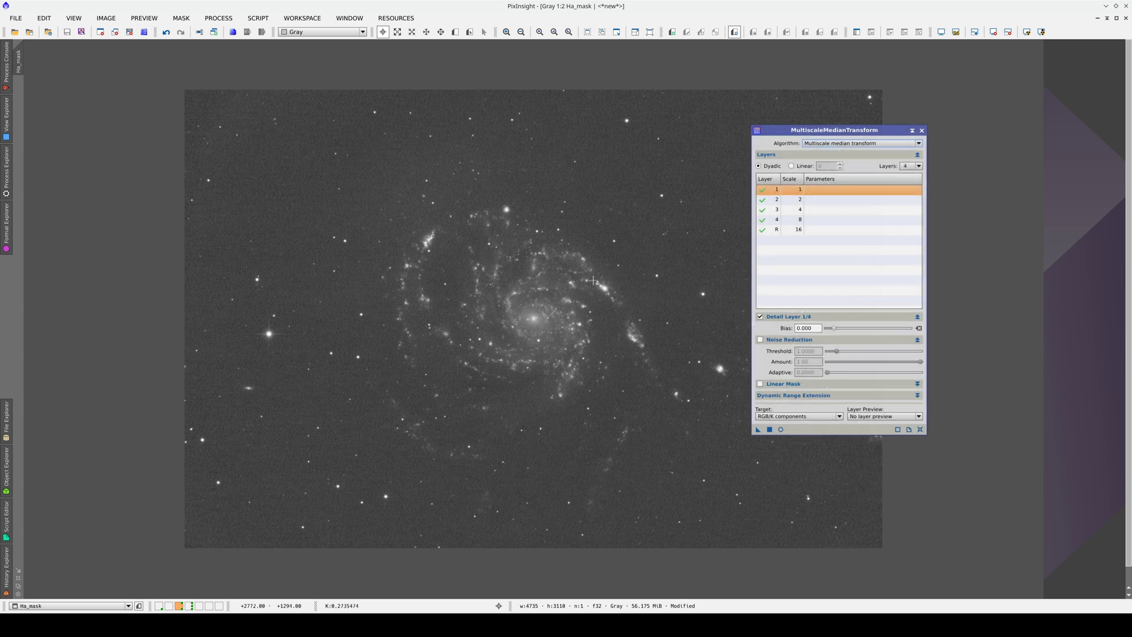
Disable scale layers 1 and 2 and apply the median transform to Ha_mask
scroll(579, 316, "up", 1)
scroll(579, 316, "up", 1)
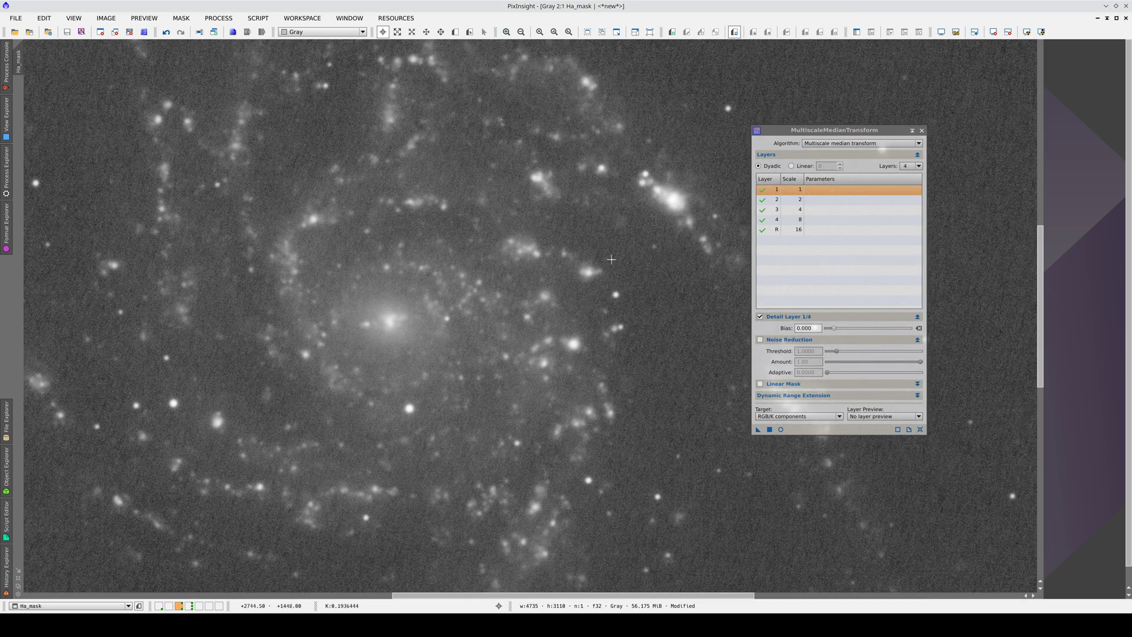
left_click_drag(613, 259, 571, 336)
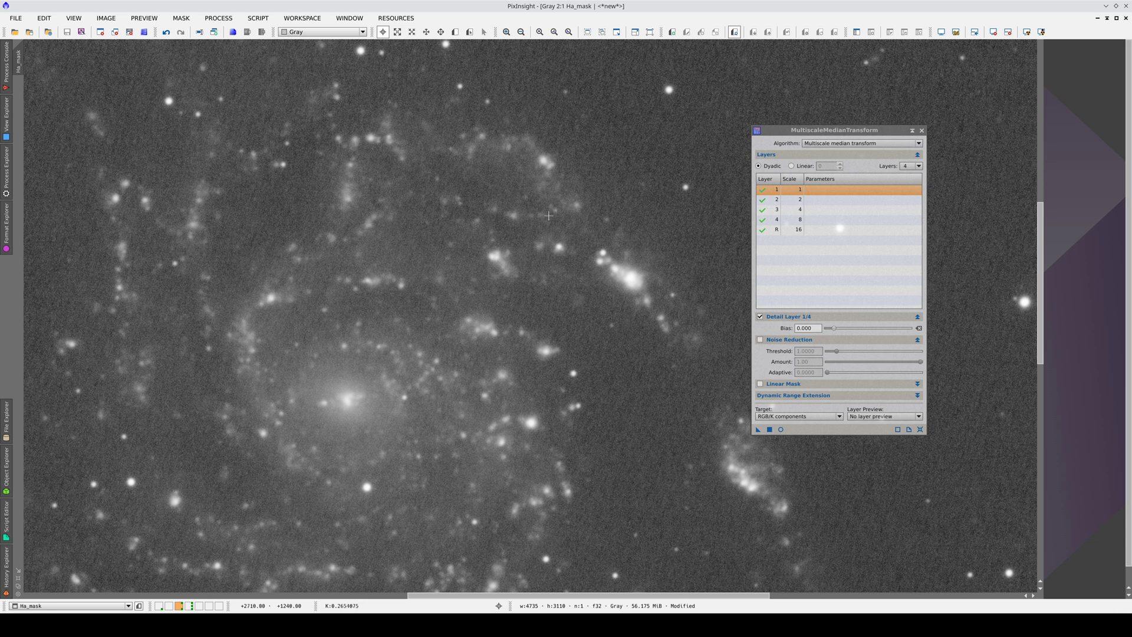
left_click_drag(817, 135, 911, 115)
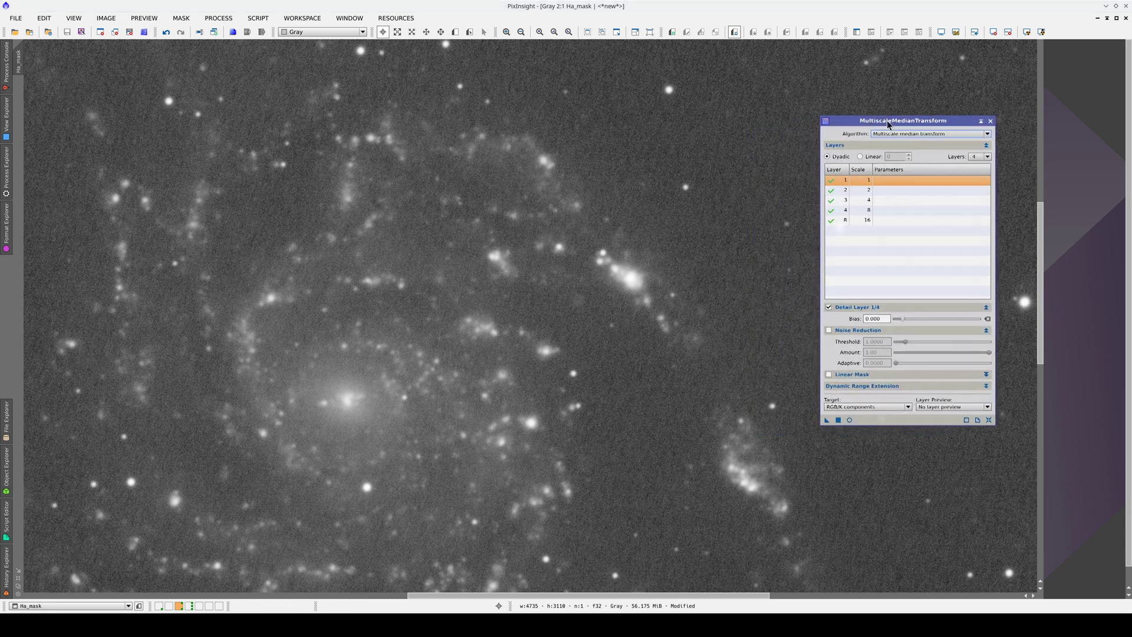
left_click(847, 200)
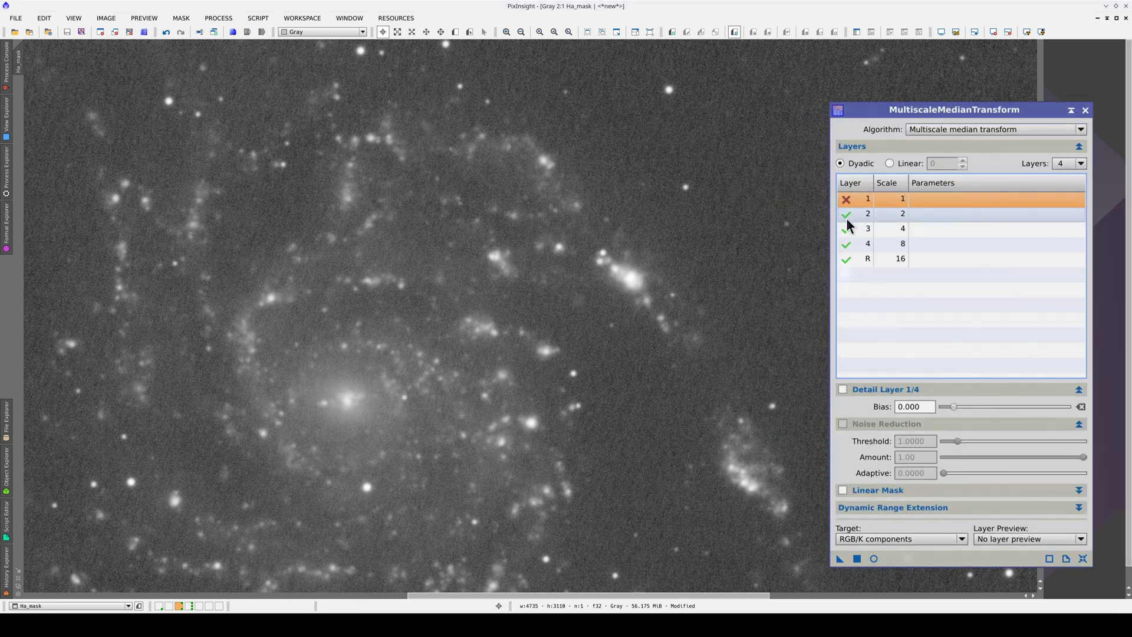
left_click(847, 216)
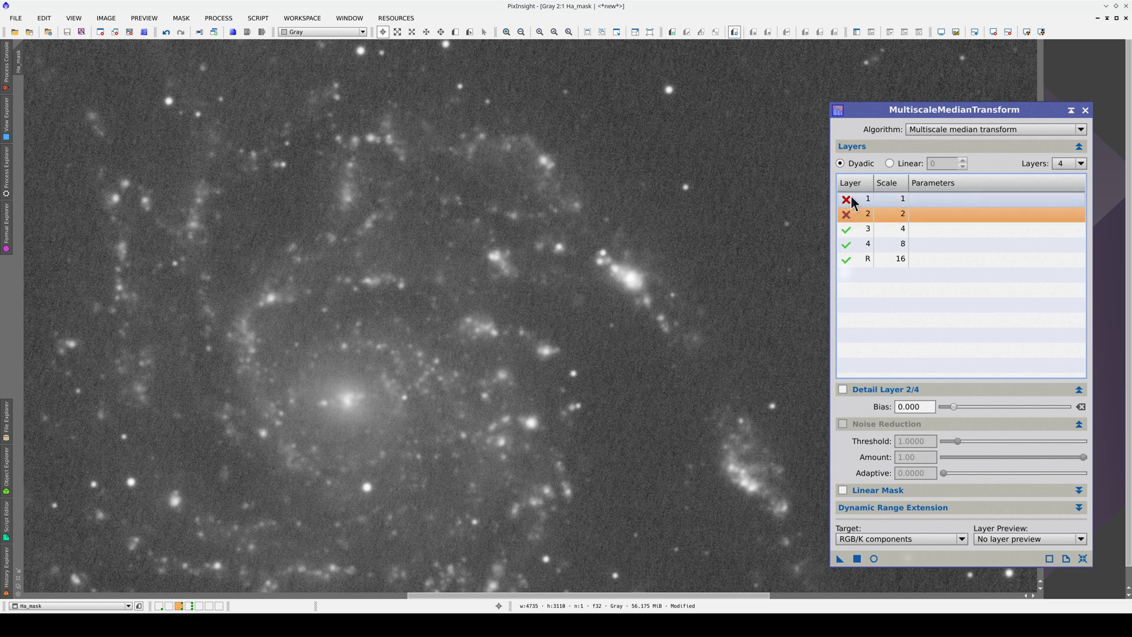
left_click_drag(839, 558, 672, 394)
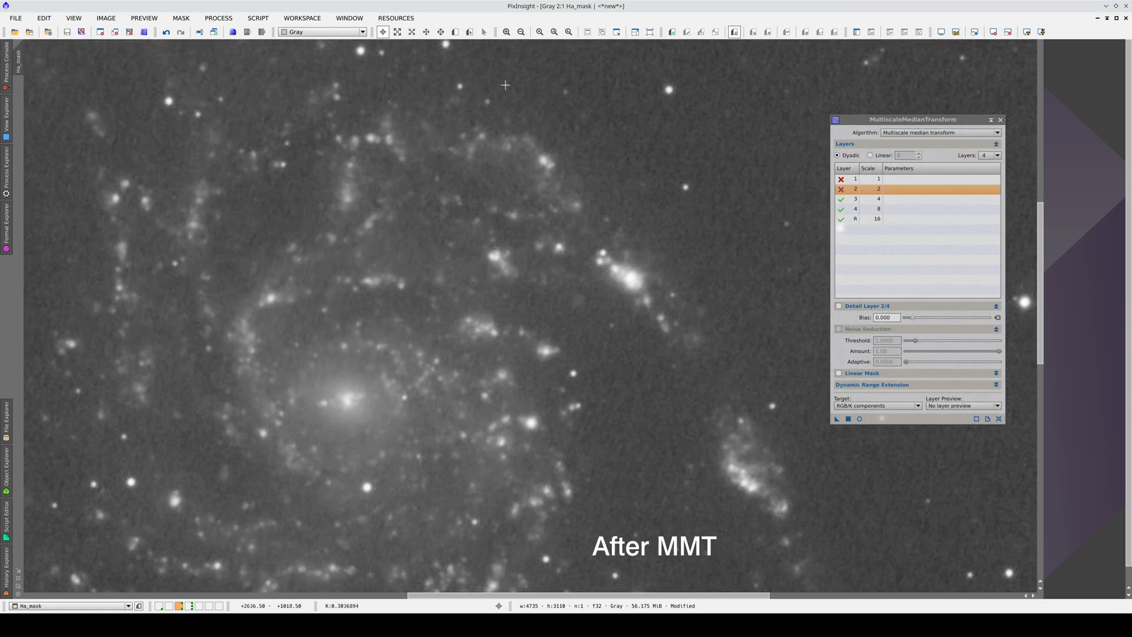
Compare Ha_mask before and after the median transform, then undo it
left_click(166, 34)
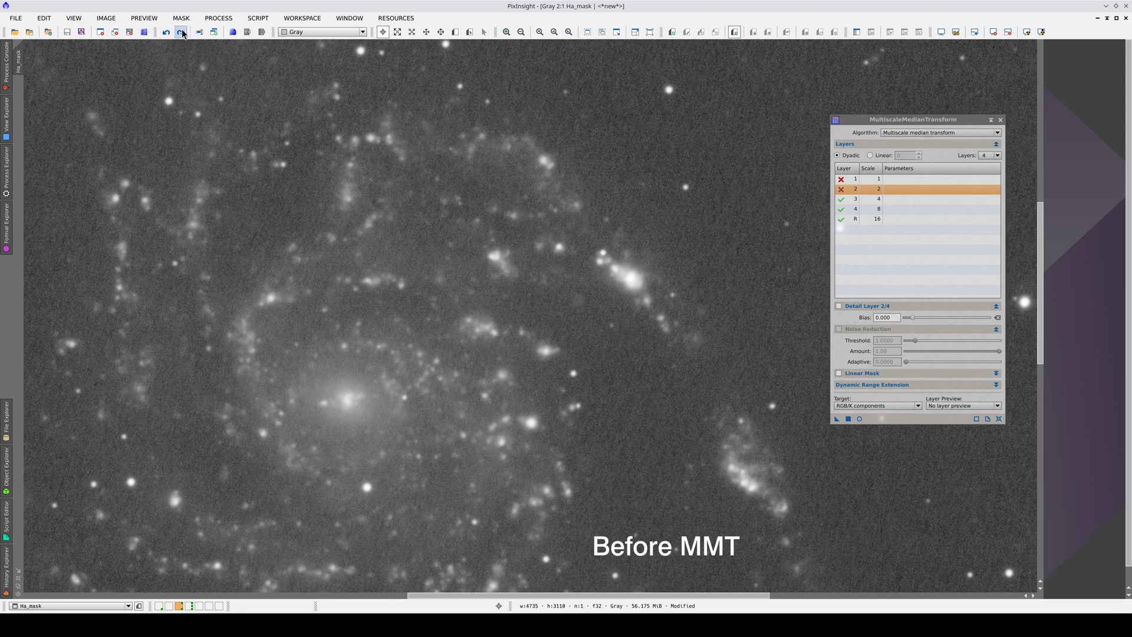
left_click(181, 34)
left_click(168, 33)
left_click(181, 34)
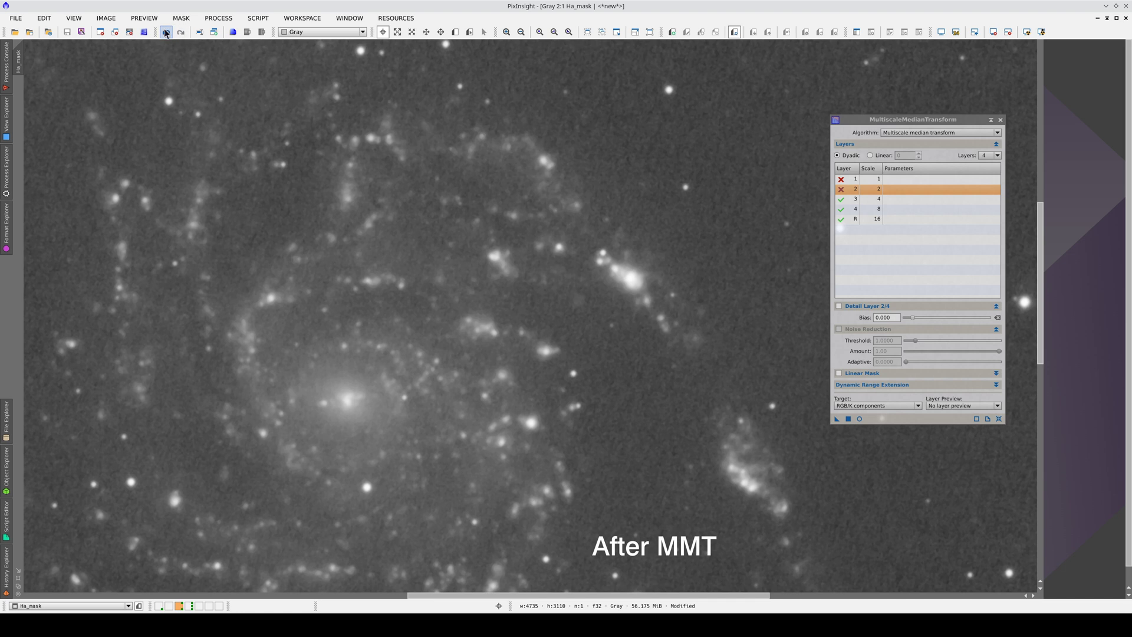
left_click(167, 34)
Reapply MultiscaleMedianTransform to Ha_mask with 8 layers and the residual layer disabled
left_click(990, 155)
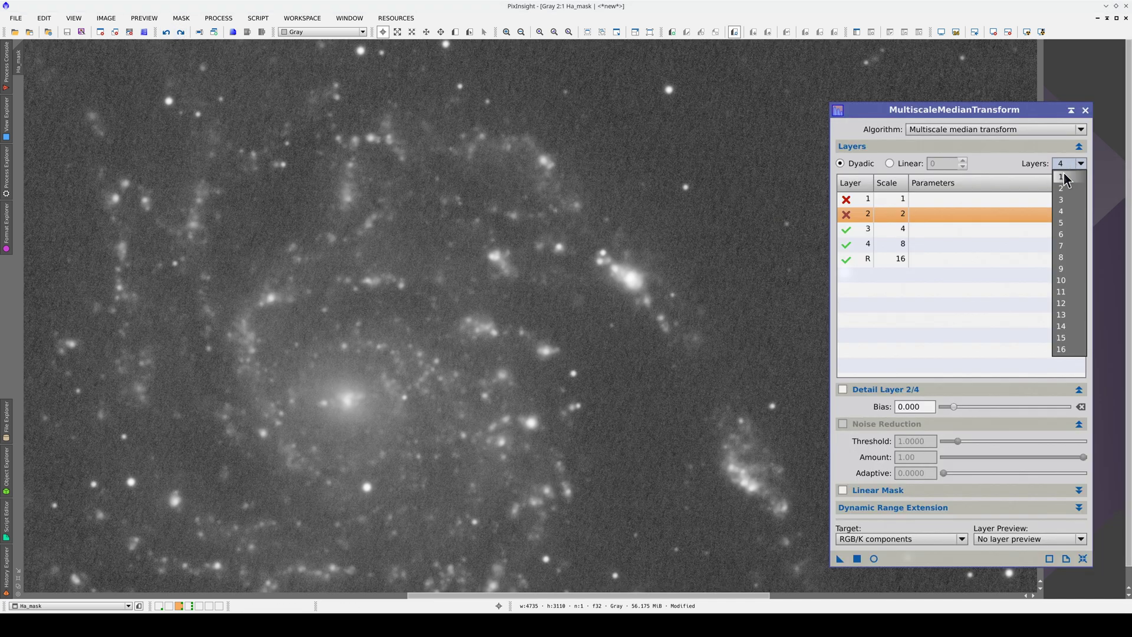
left_click(1061, 246)
left_click(1061, 258)
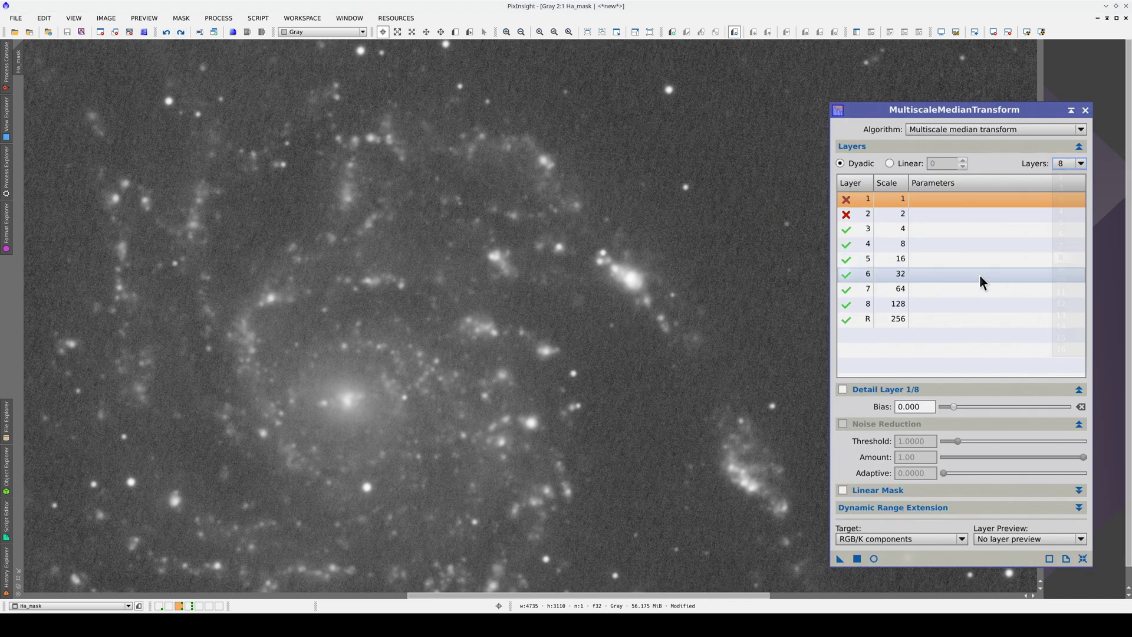
left_click(845, 319)
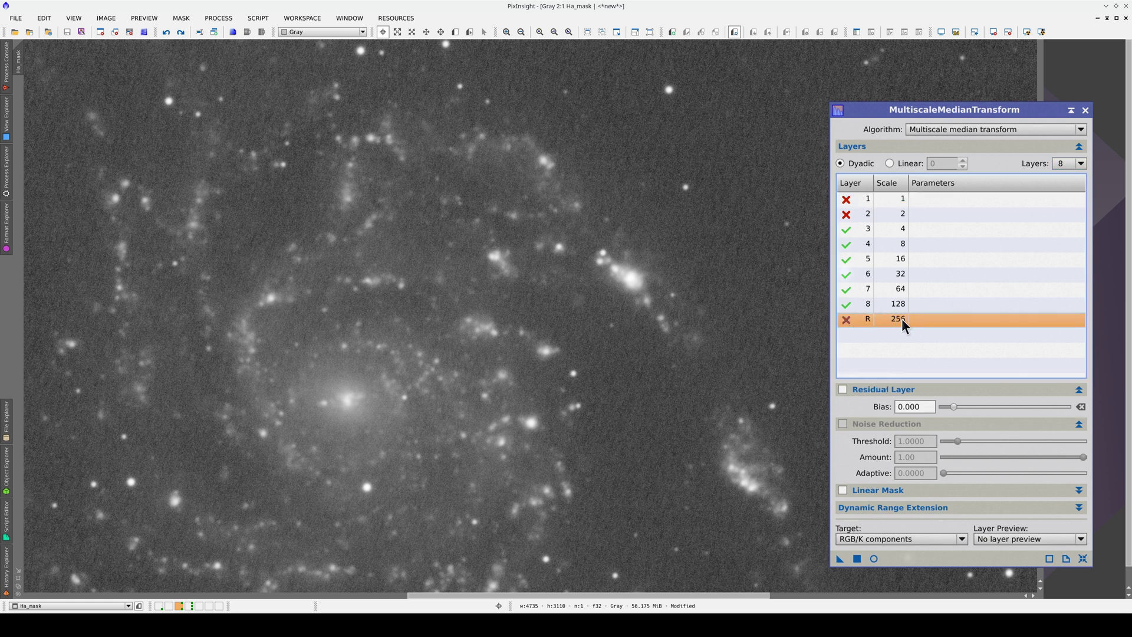
left_click(903, 229)
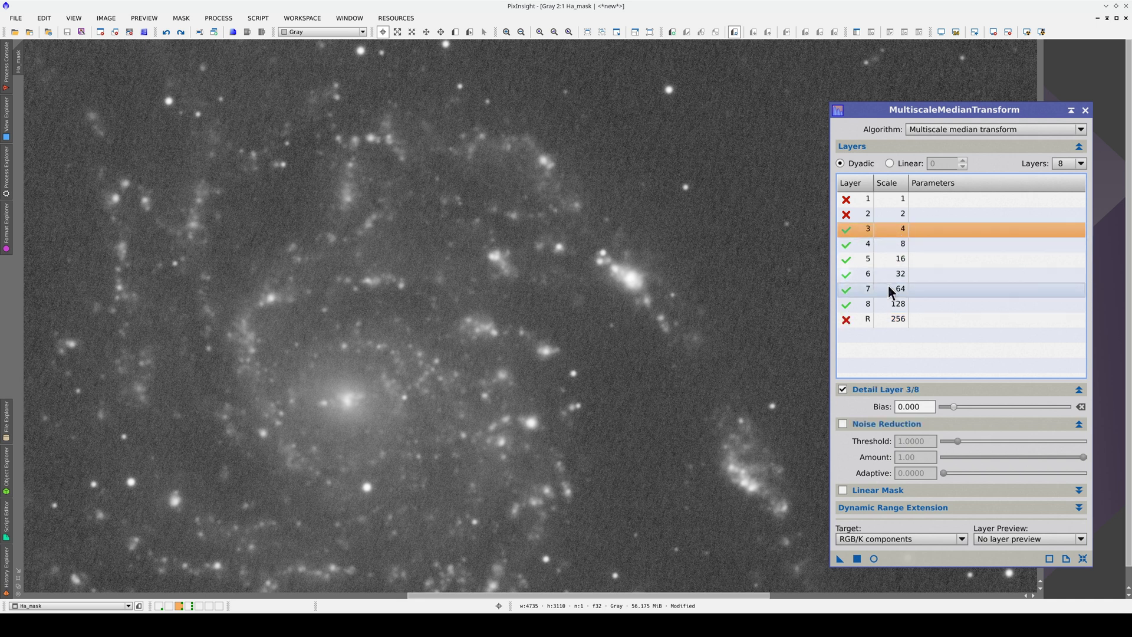
left_click(900, 305)
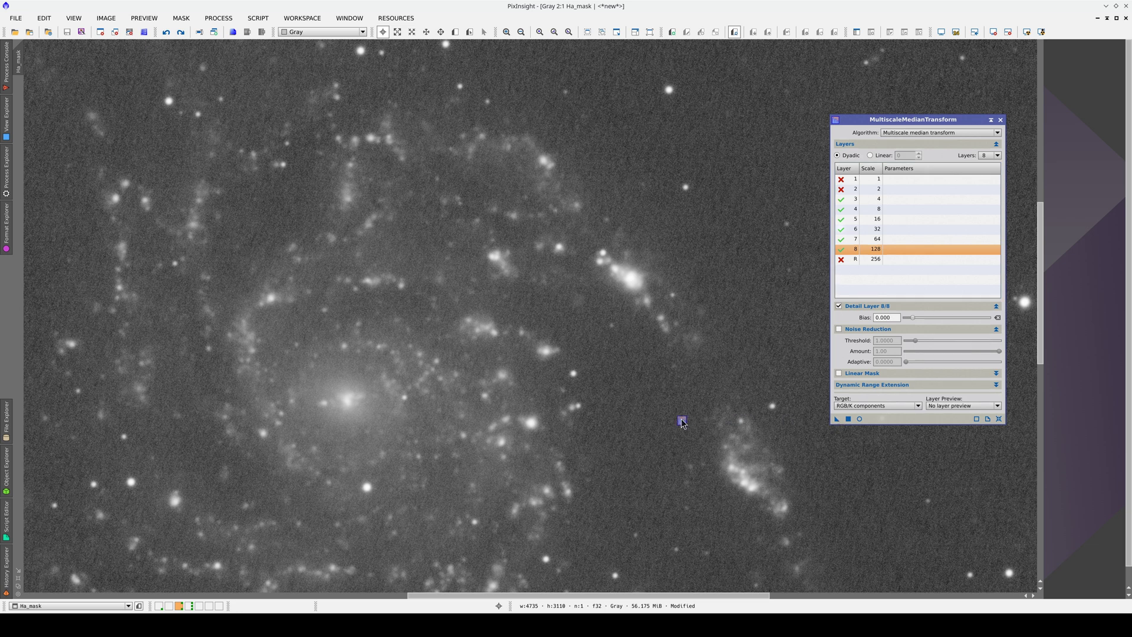
left_click_drag(683, 422, 682, 420)
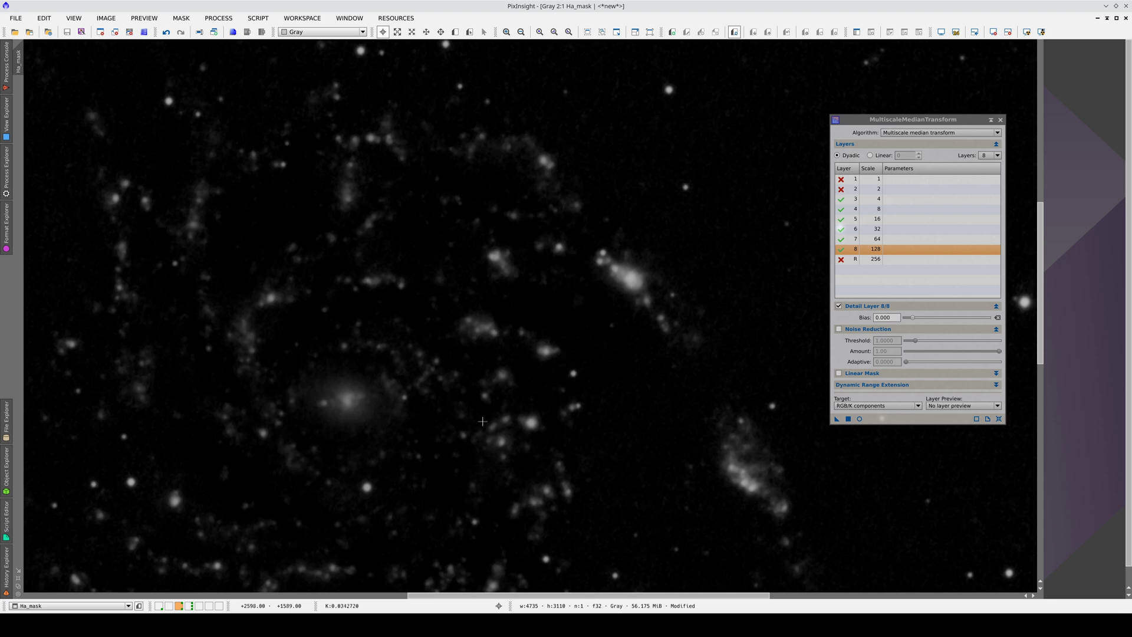
left_click_drag(469, 467, 489, 574)
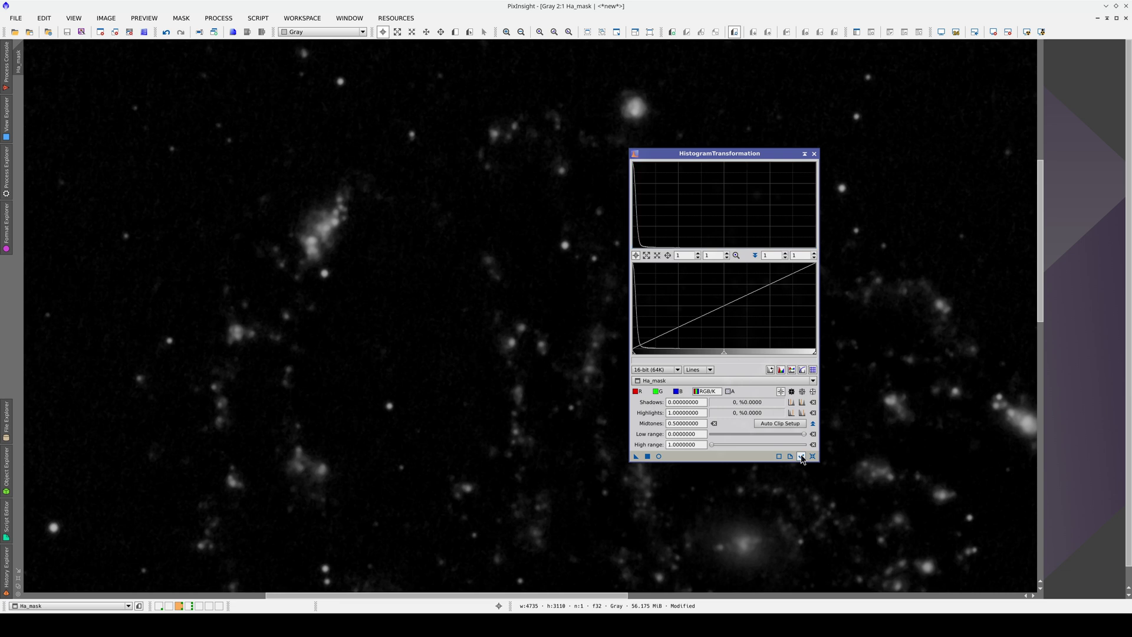
Stretch Ha_mask with HistogramTransformation: shadows 0.01449275, midtones 0.02941177
left_click(660, 457)
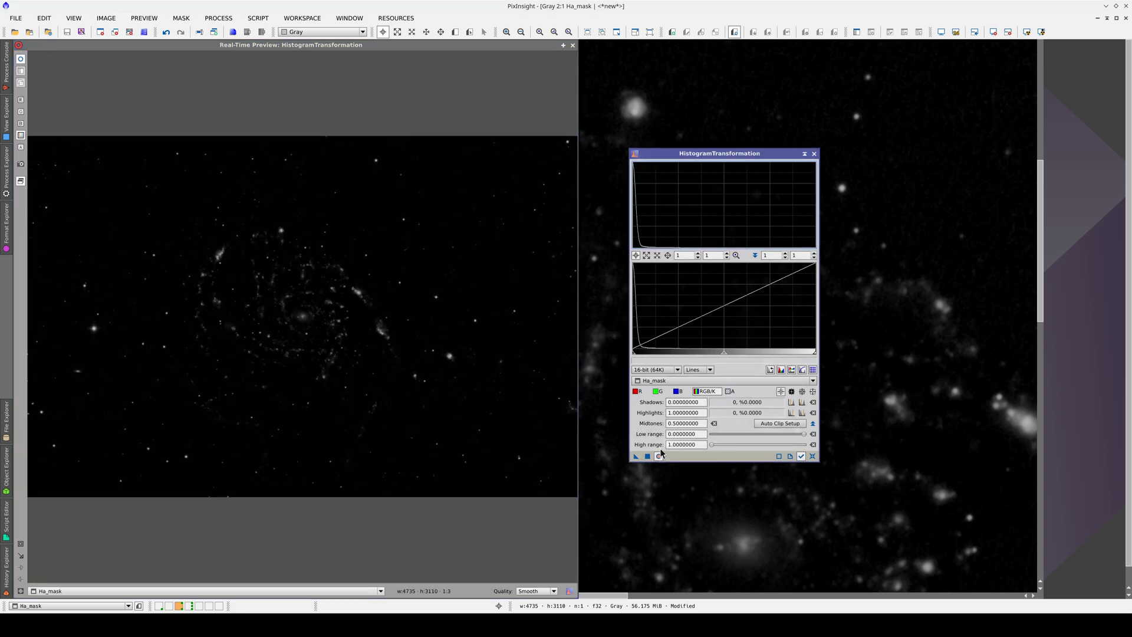
left_click_drag(709, 356, 636, 355)
left_click(572, 45)
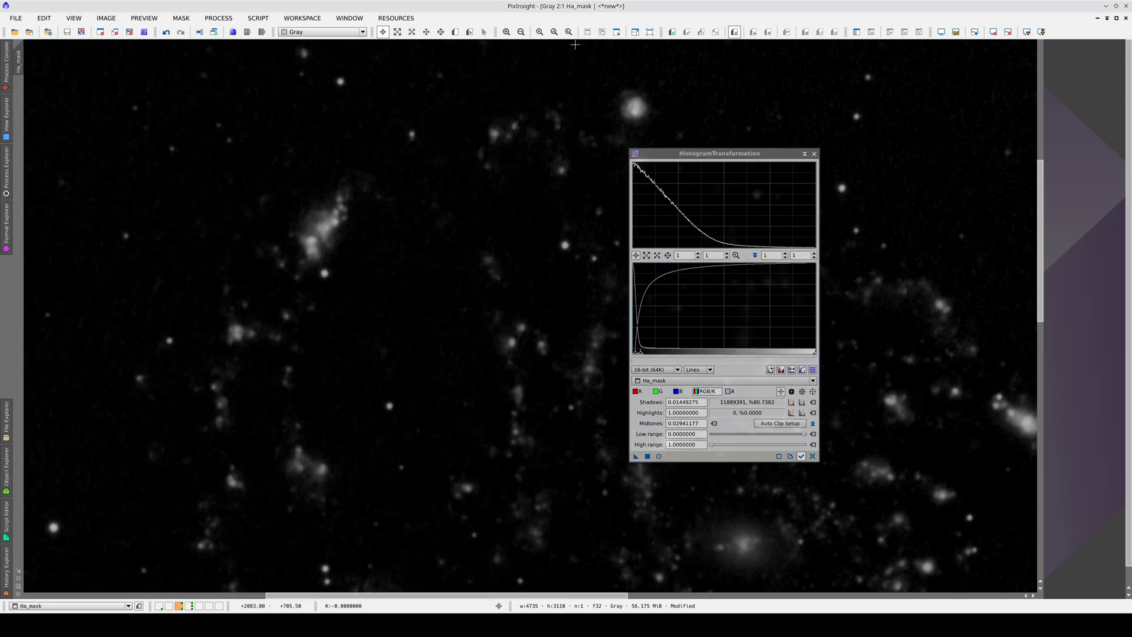
scroll(424, 272, "down", 2)
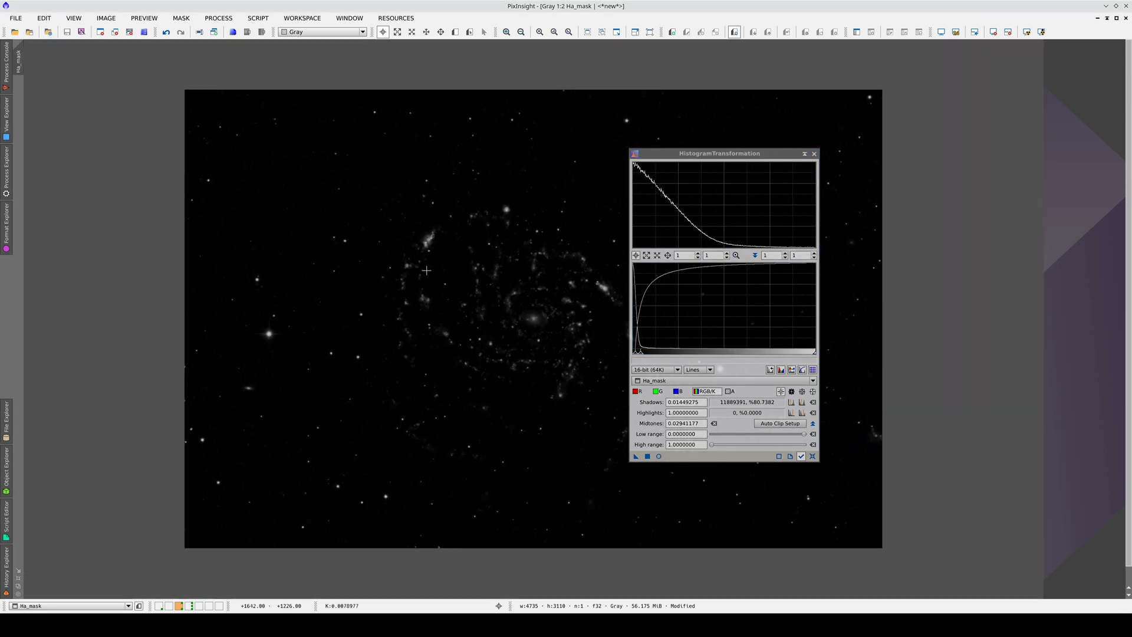
left_click_drag(725, 146, 957, 101)
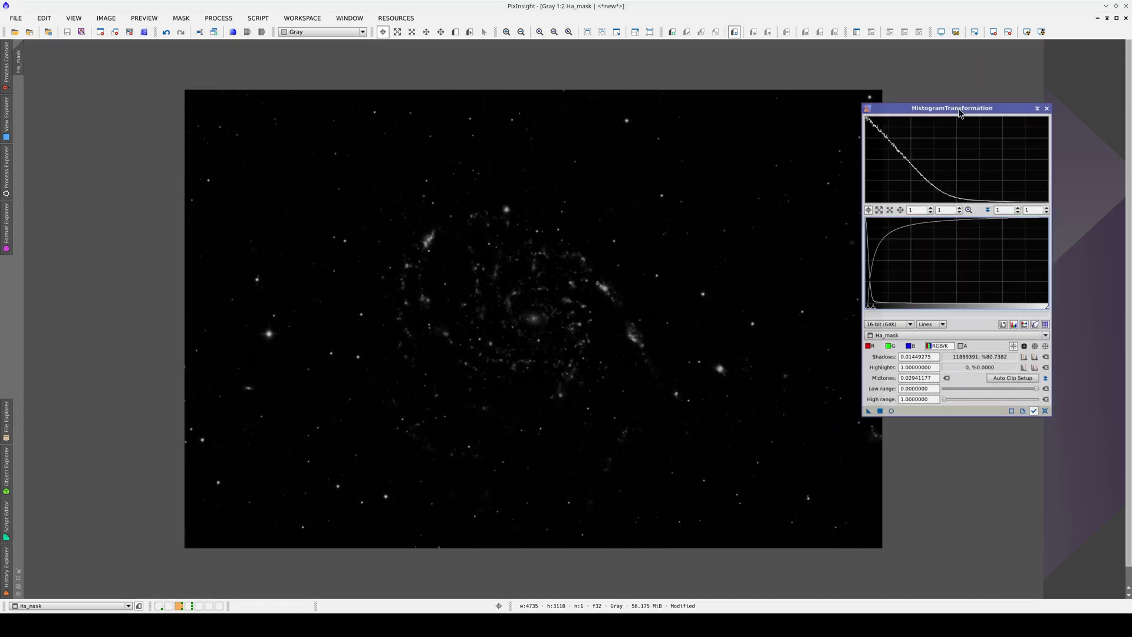
left_click(879, 411)
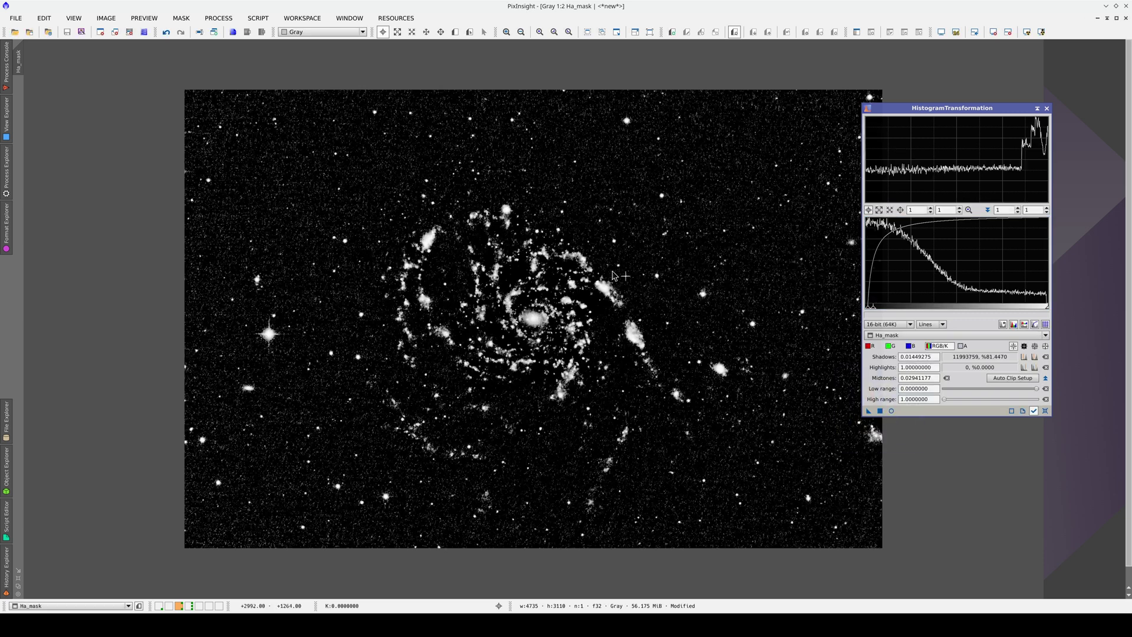
scroll(571, 469, "up", 1)
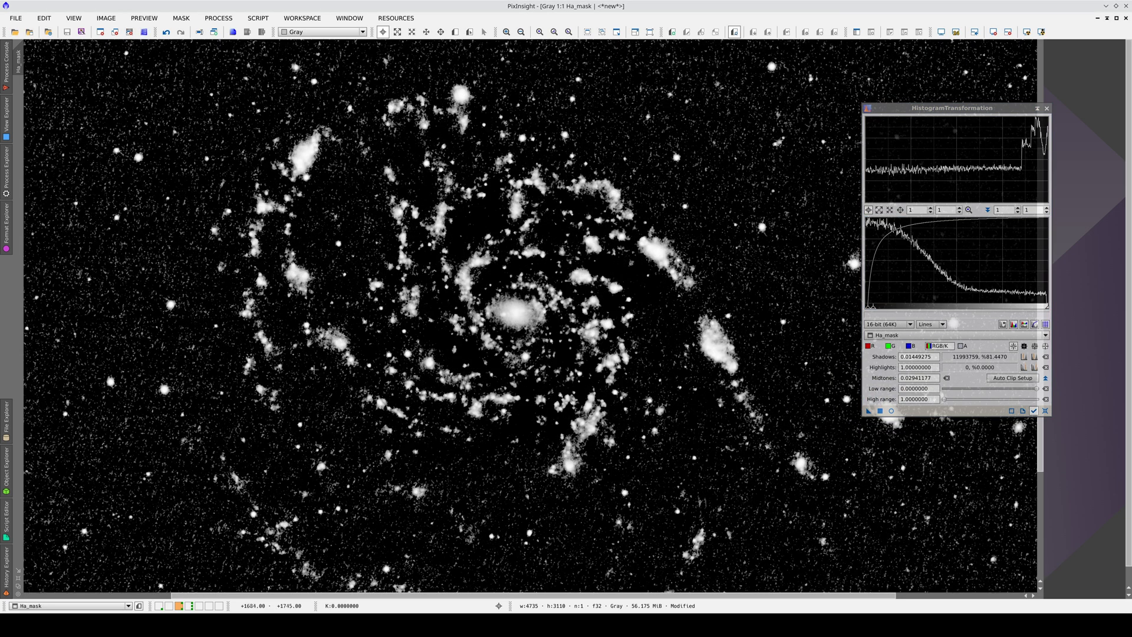
left_click(1047, 108)
left_click(1116, 22)
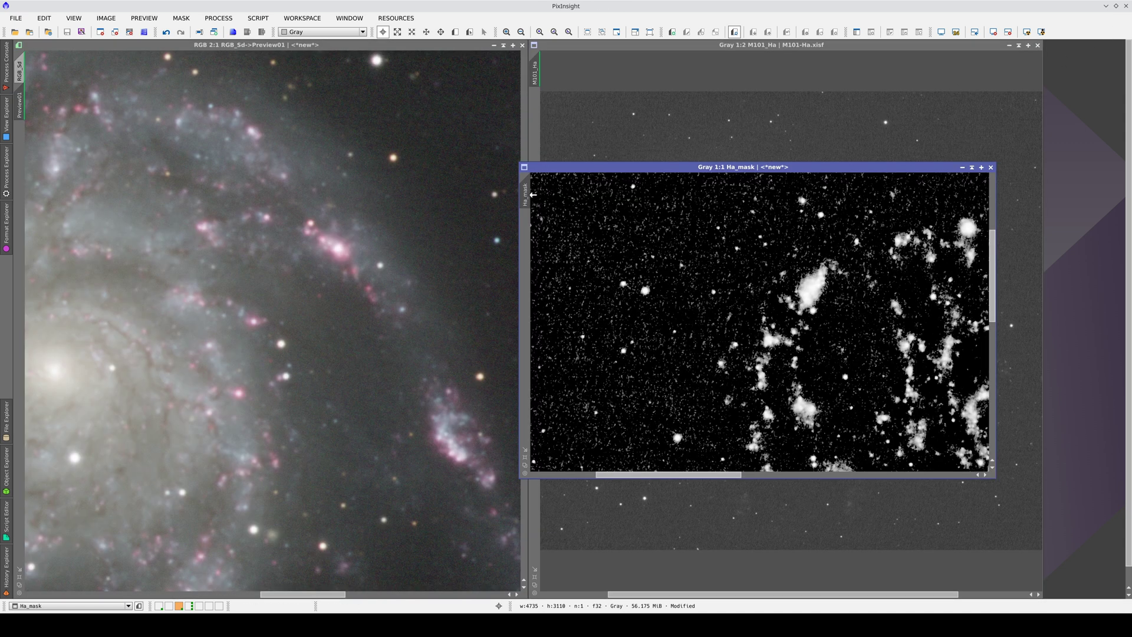
Set Ha_mask as the RGB_Sd preview's mask and briefly show the mask overlay
left_click_drag(525, 195, 18, 115)
left_click(291, 151)
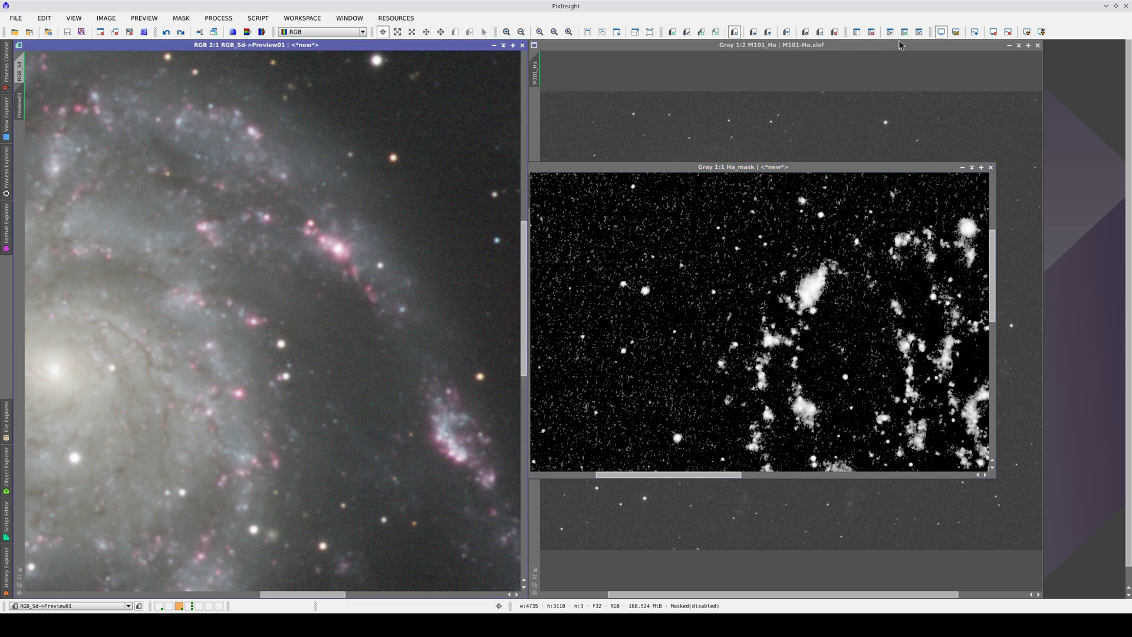
left_click(923, 35)
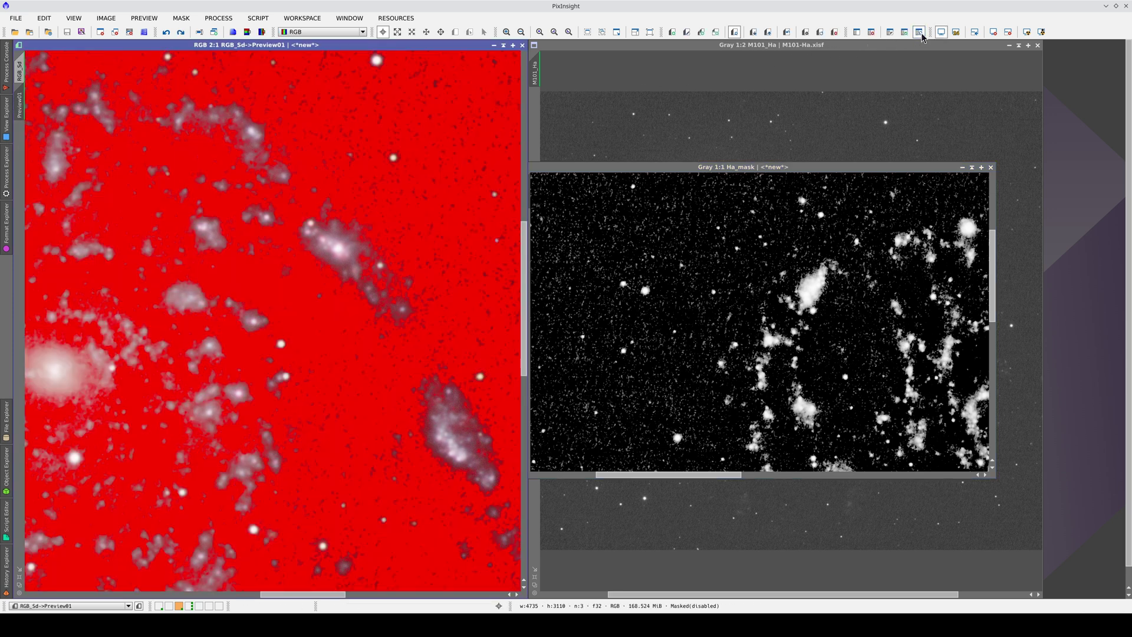
left_click_drag(168, 308, 976, 557)
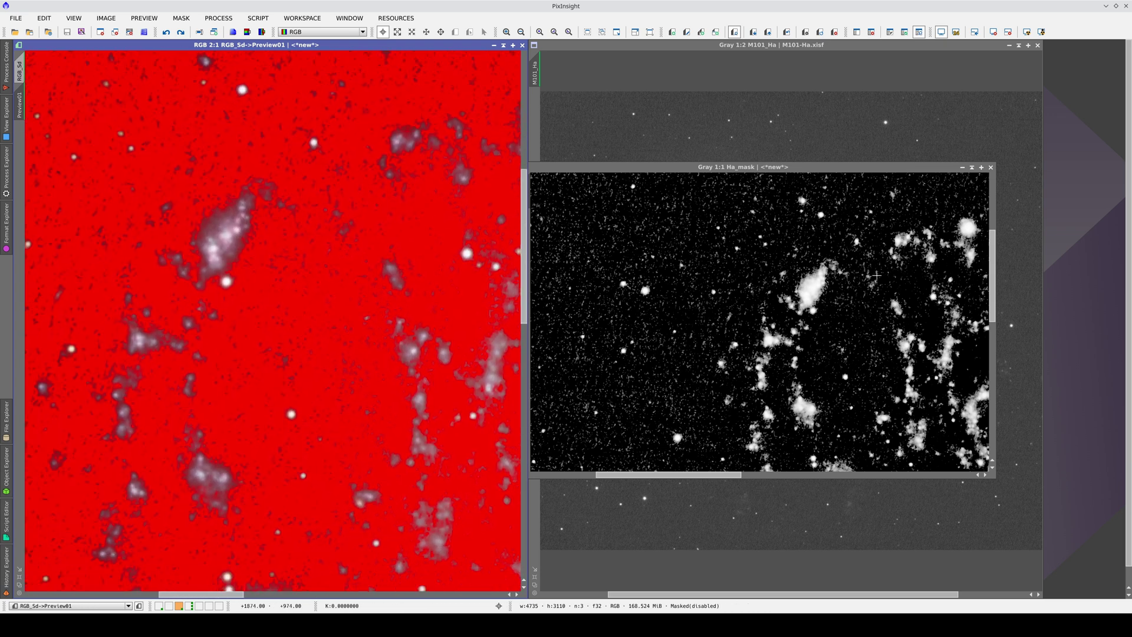
left_click(918, 35)
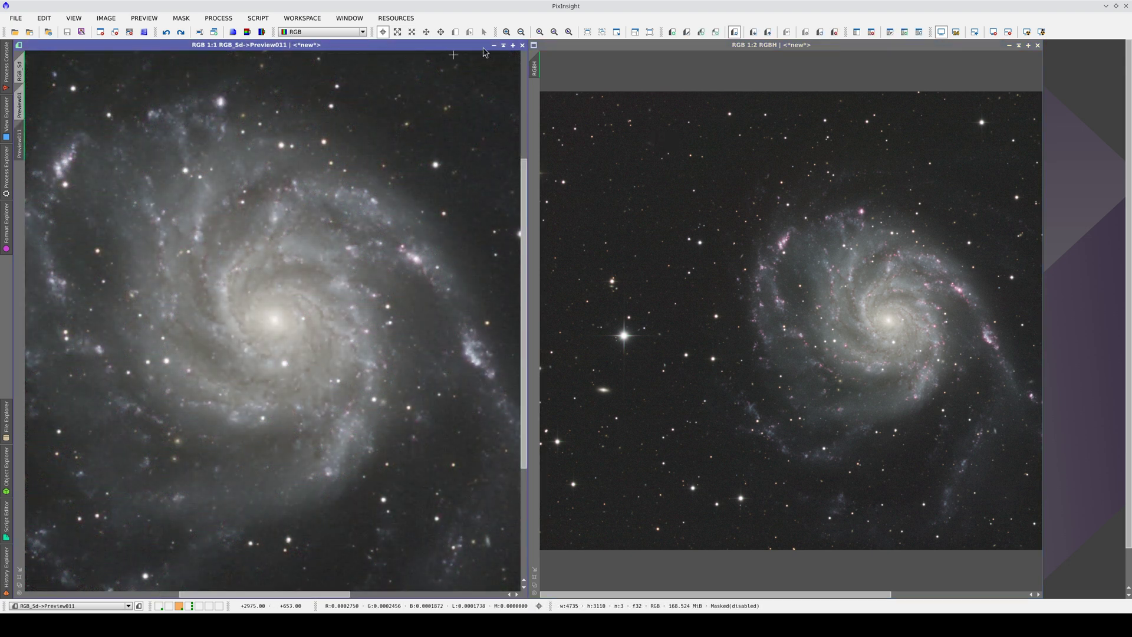
Maximize the RGB preview and enable its Ha_mask mask, checking the overlay
left_click(513, 46)
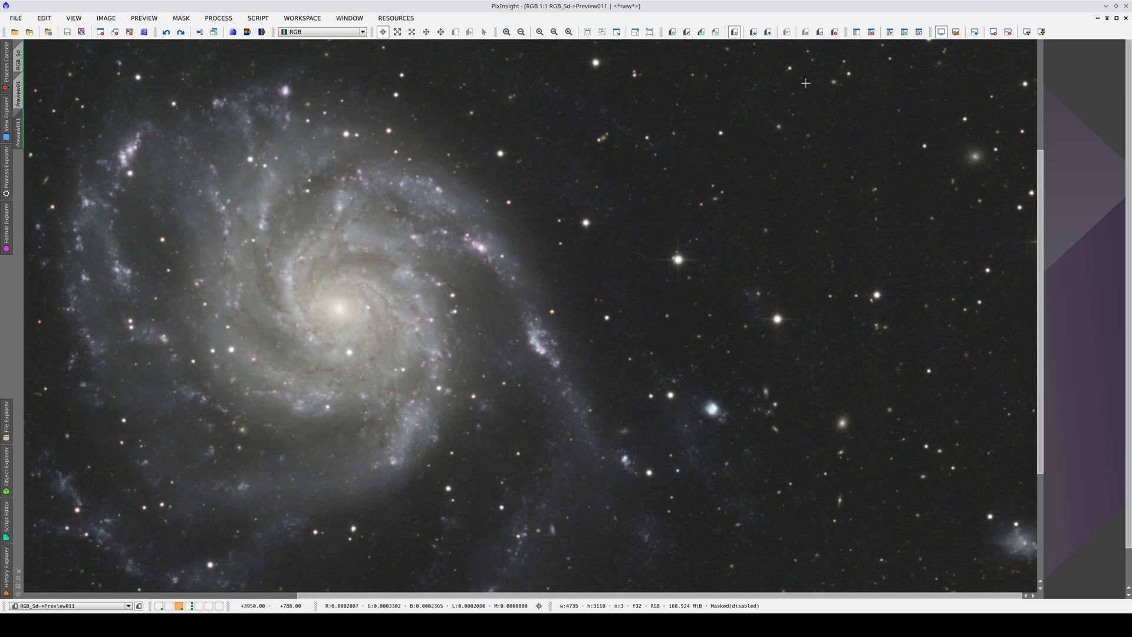
left_click(904, 34)
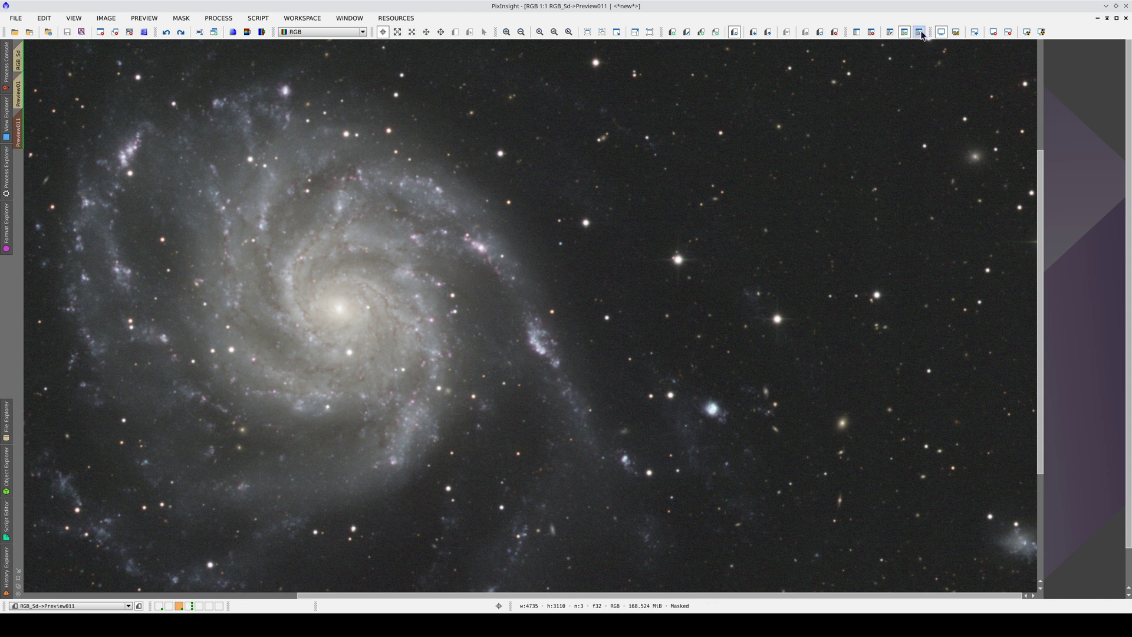
left_click(920, 35)
left_click(920, 33)
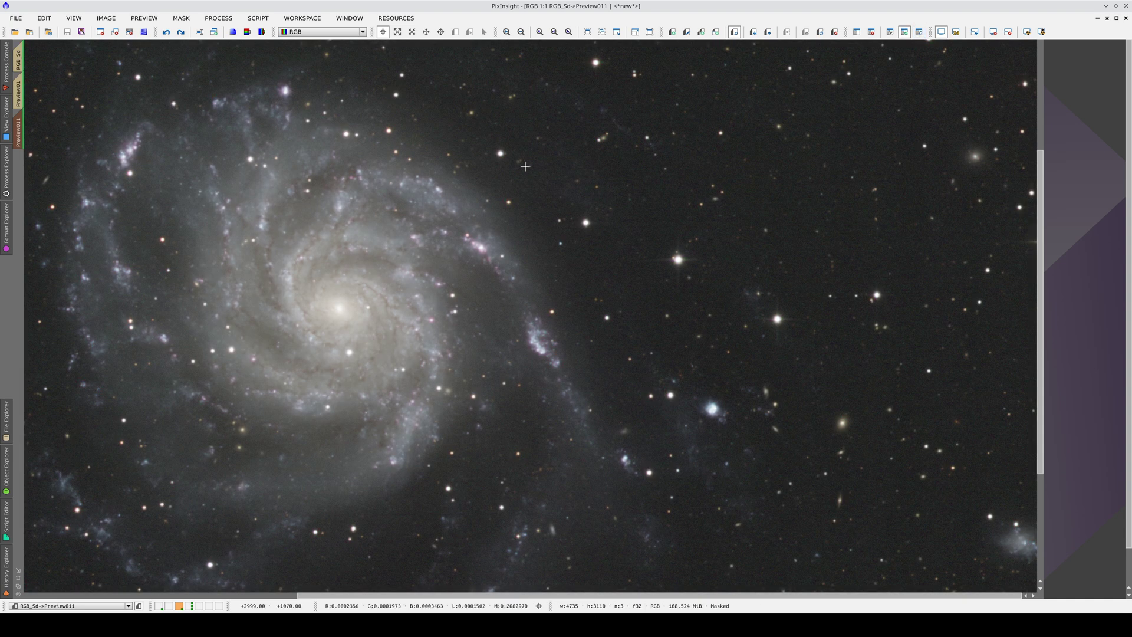
left_click_drag(299, 298, 460, 297)
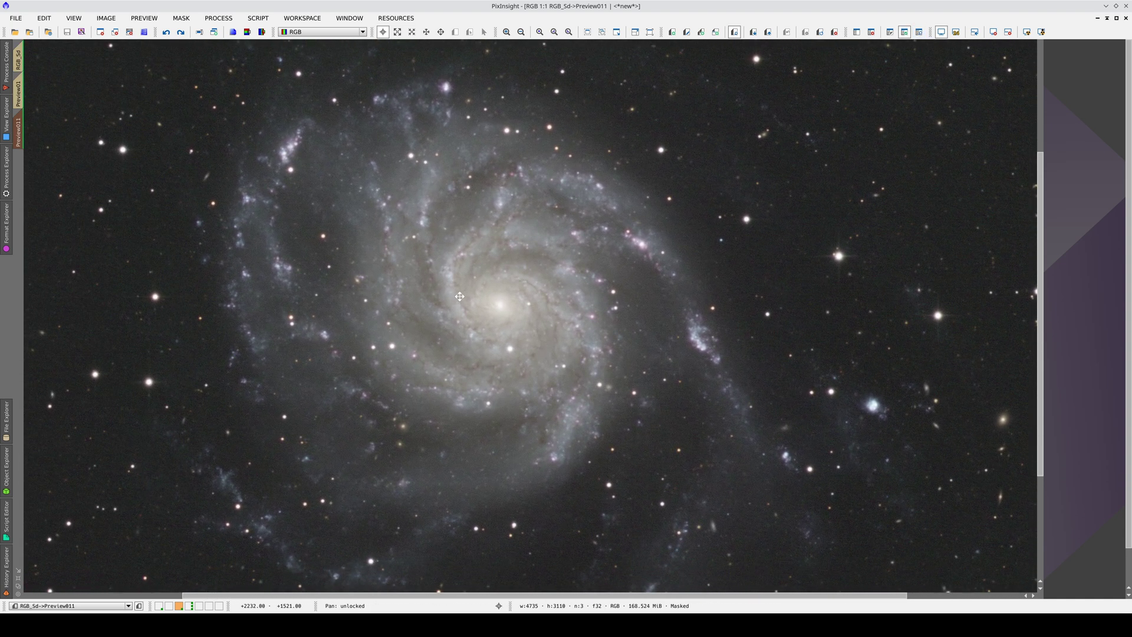
Apply PixelMath with the RGBH expression to the masked RGB preview
left_click(7, 171)
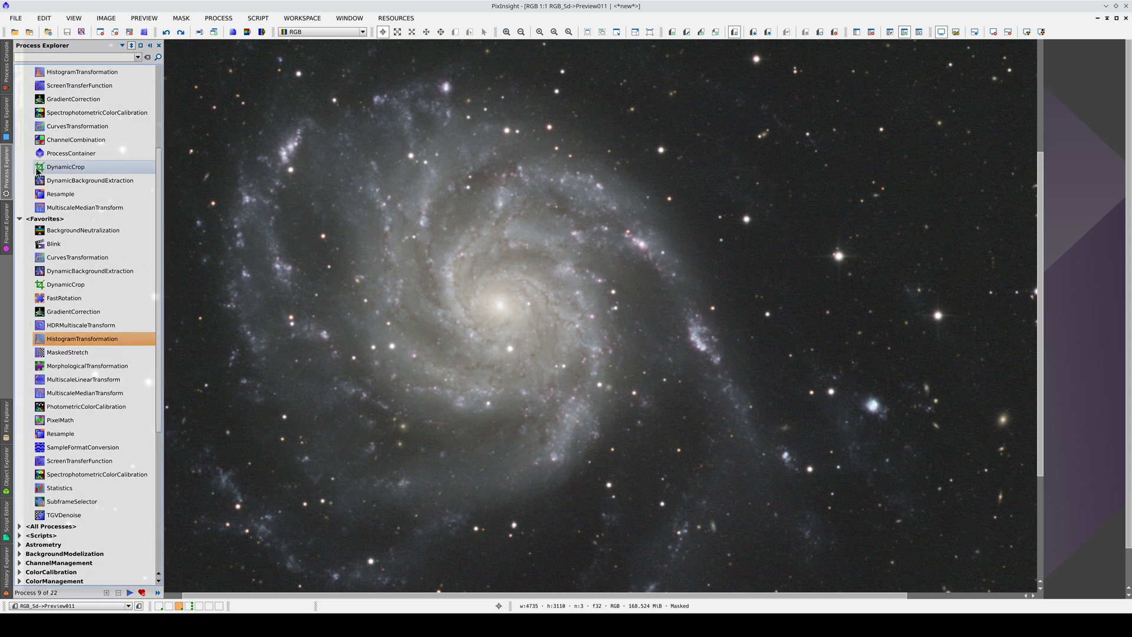
double_click(67, 422)
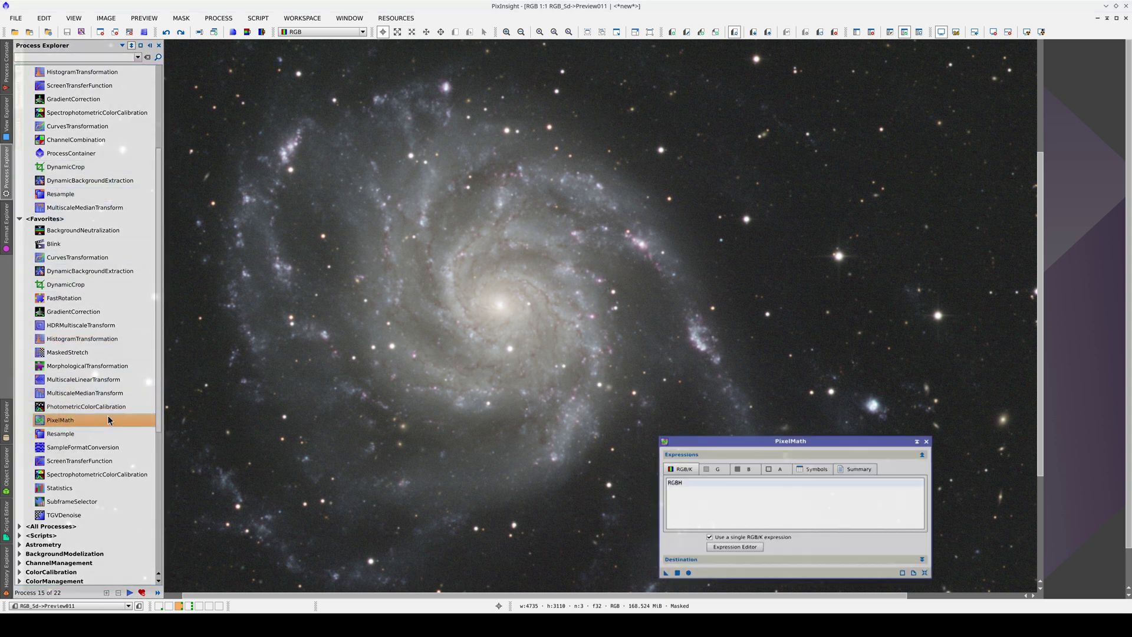
left_click(706, 491)
key("ctrl+a")
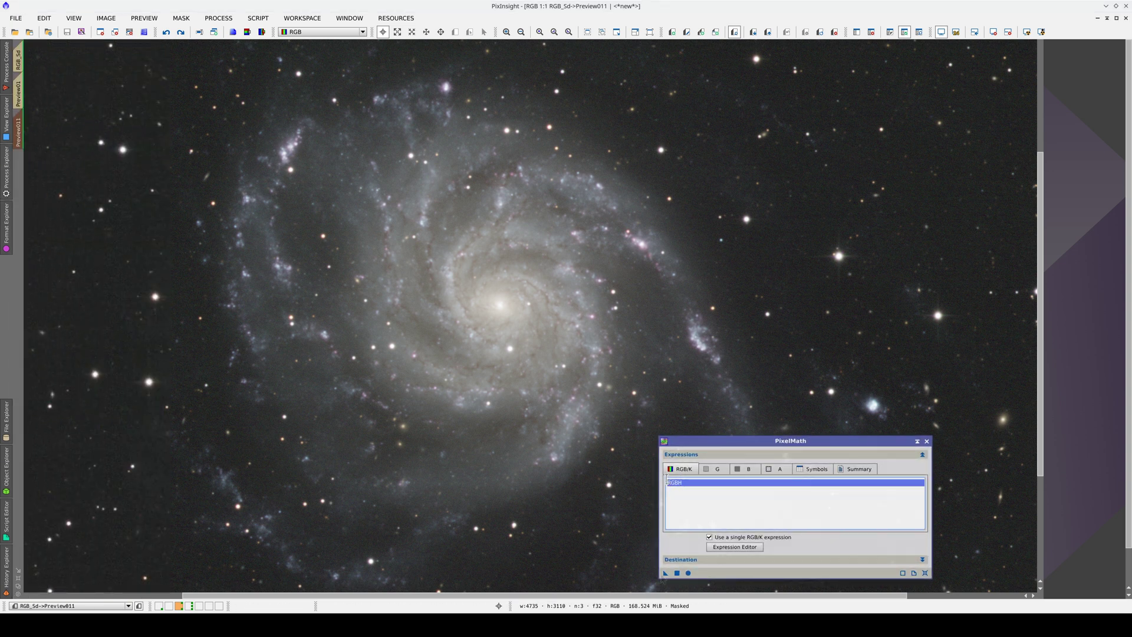
left_click_drag(665, 573, 585, 504)
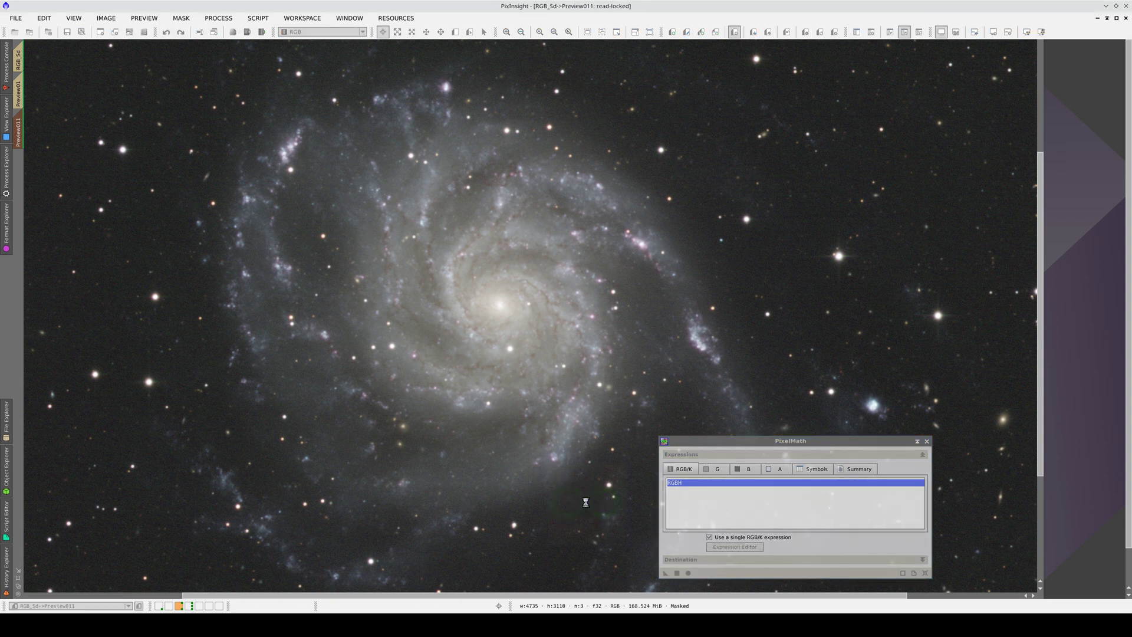
scroll(664, 374, "up", 1)
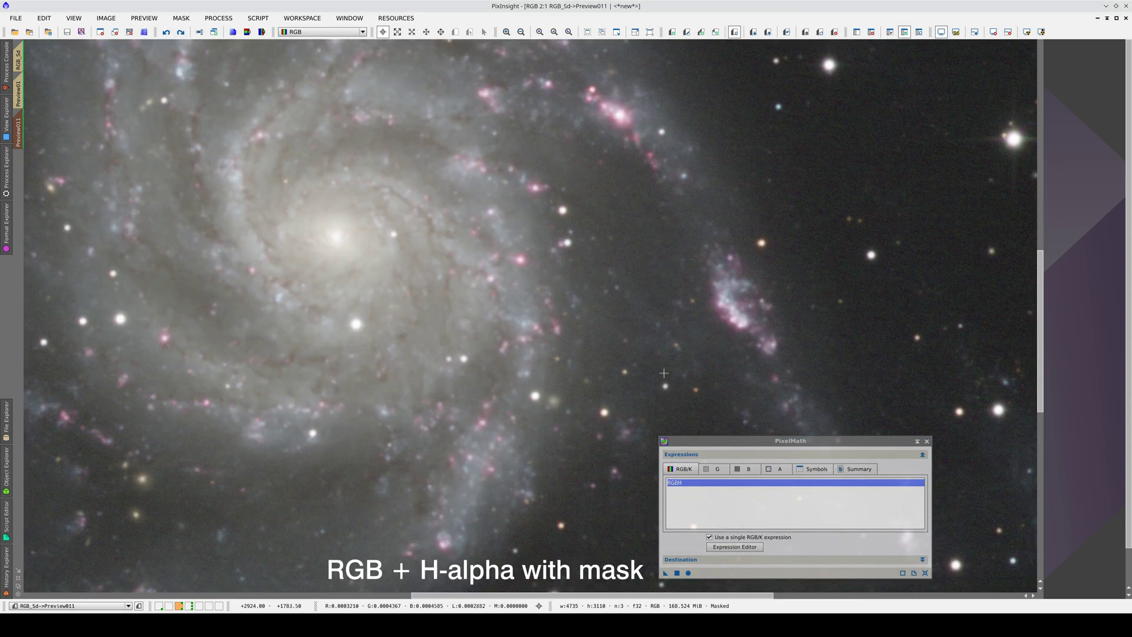
key("ctrl+z")
key("ctrl+y")
key("ctrl+z")
key("ctrl+y")
key("ctrl+z")
key("ctrl+y")
left_click_drag(286, 240, 548, 439)
key("ctrl+z")
key("ctrl+y")
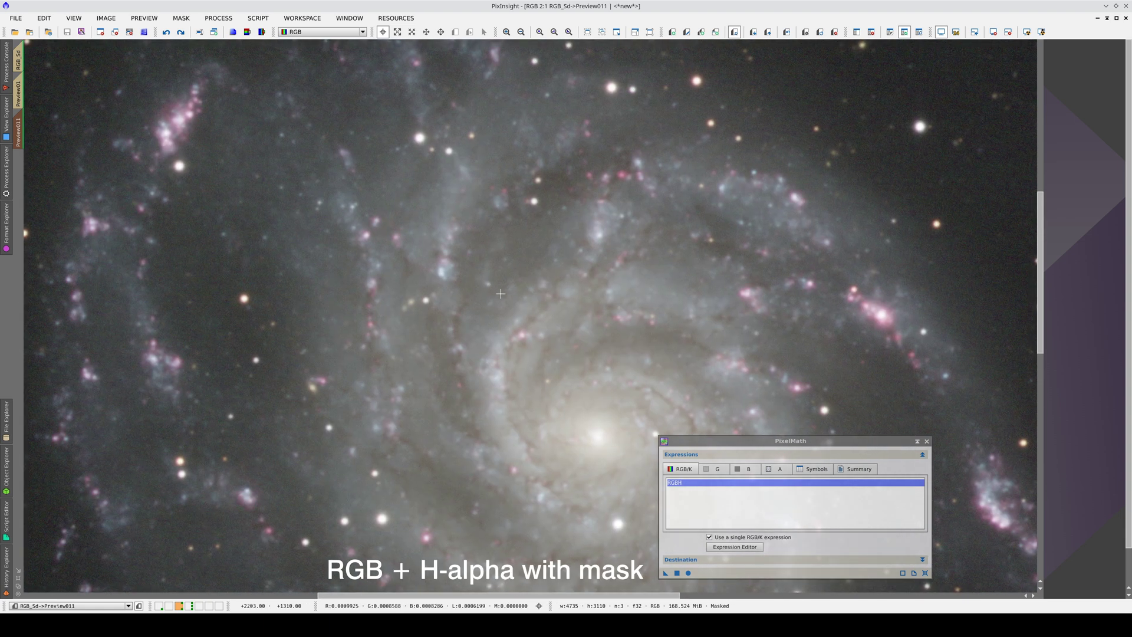
key("ctrl+z")
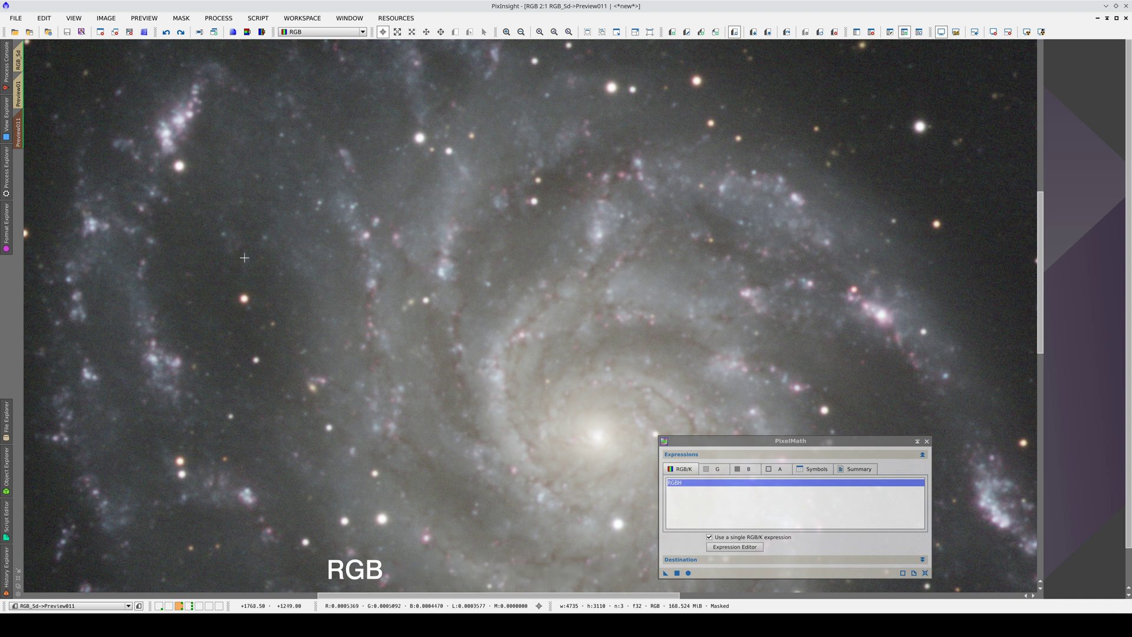
left_click(18, 94)
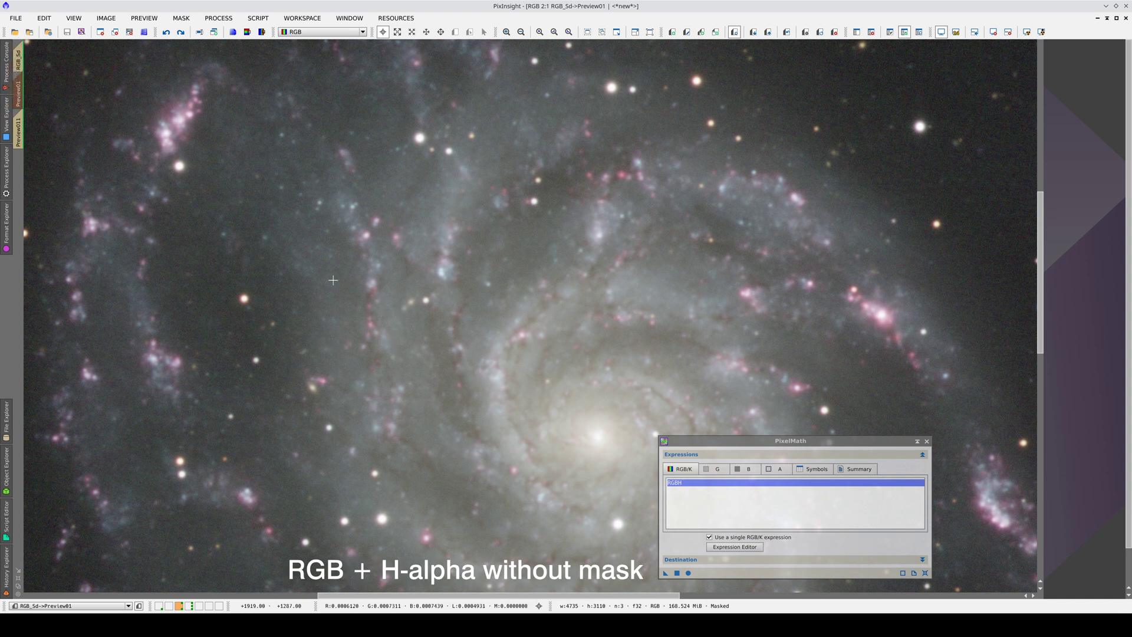
key("ctrl+Tab")
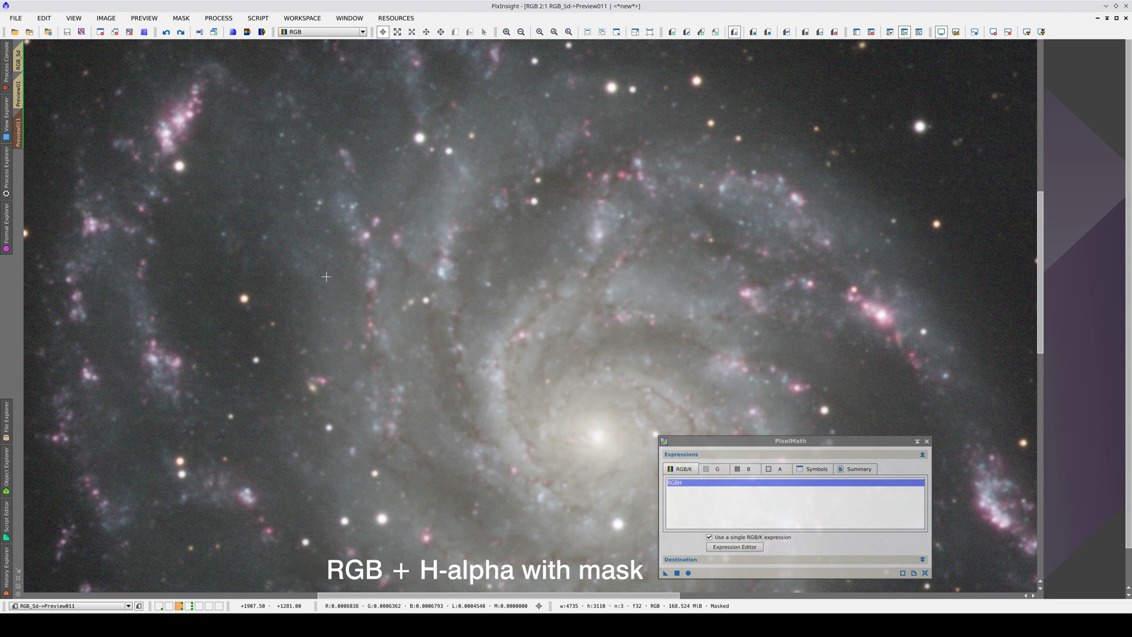
key("ctrl+Tab")
key("ctrl+Tab")
key("ctrl+Tab")
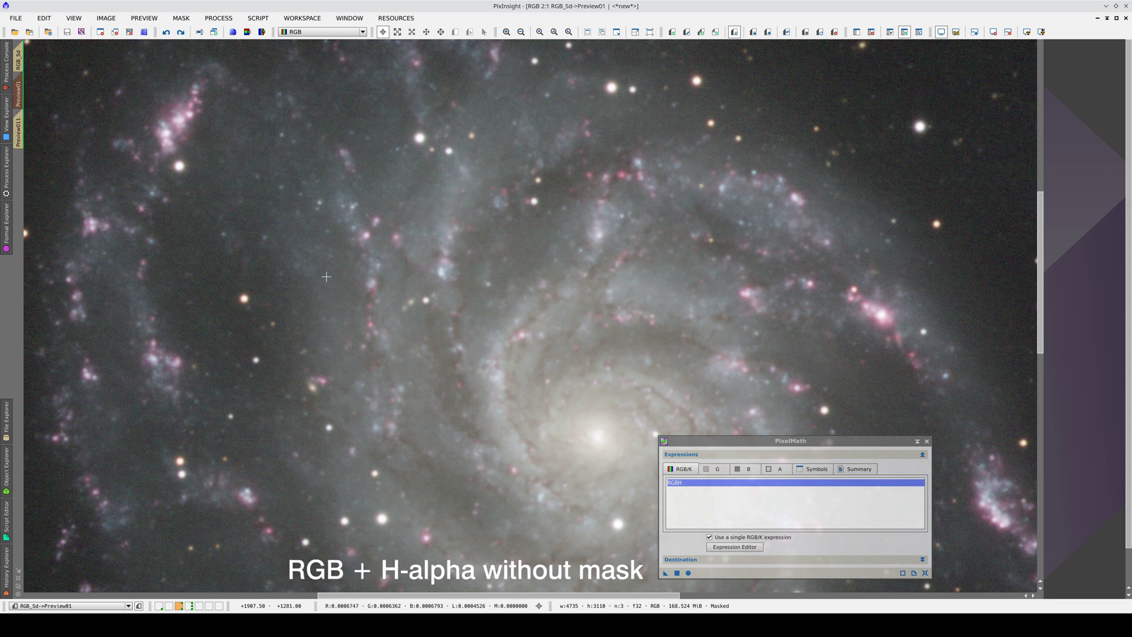
key("ctrl+Tab")
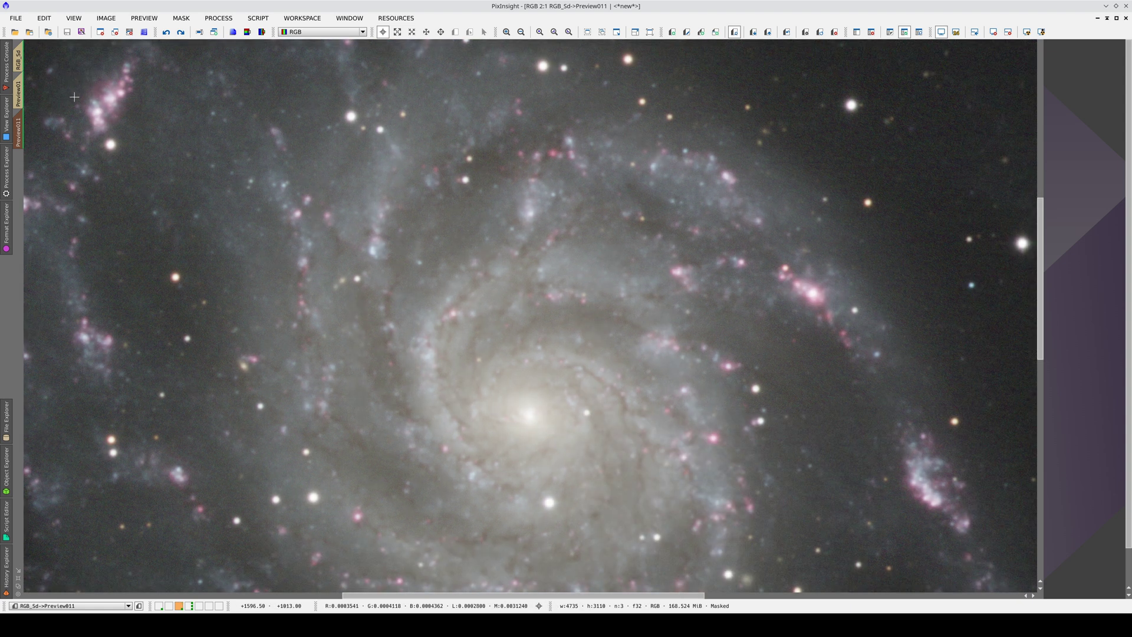
Apply PixelMath's RGBH expression to the full RGB_Sd image through Ha_mask
key("ctrl+Tab")
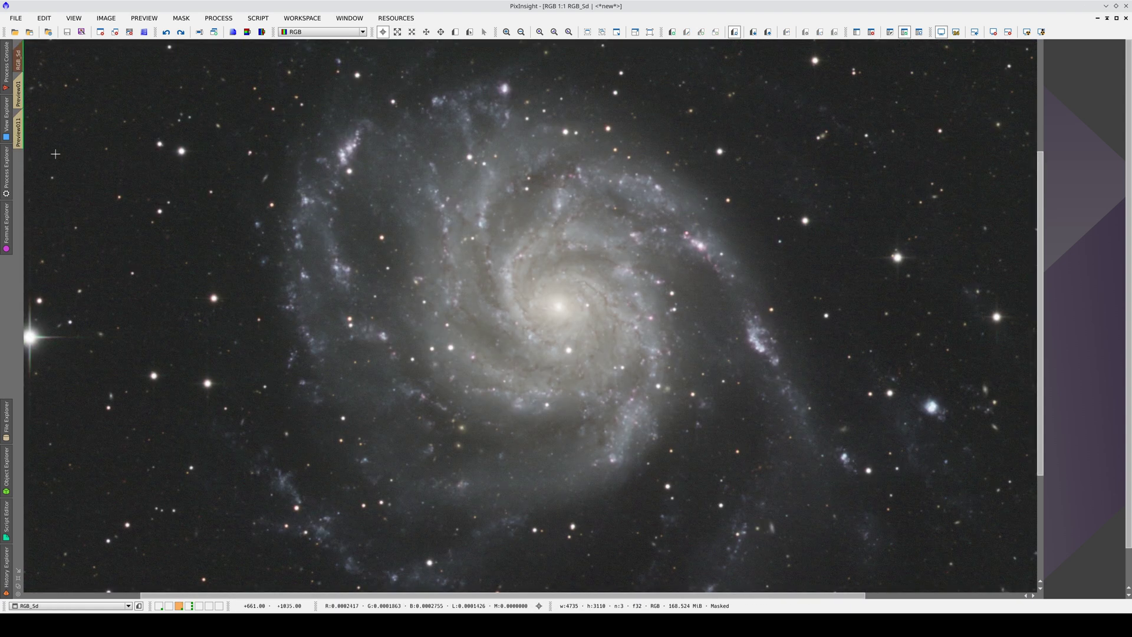
left_click(6, 171)
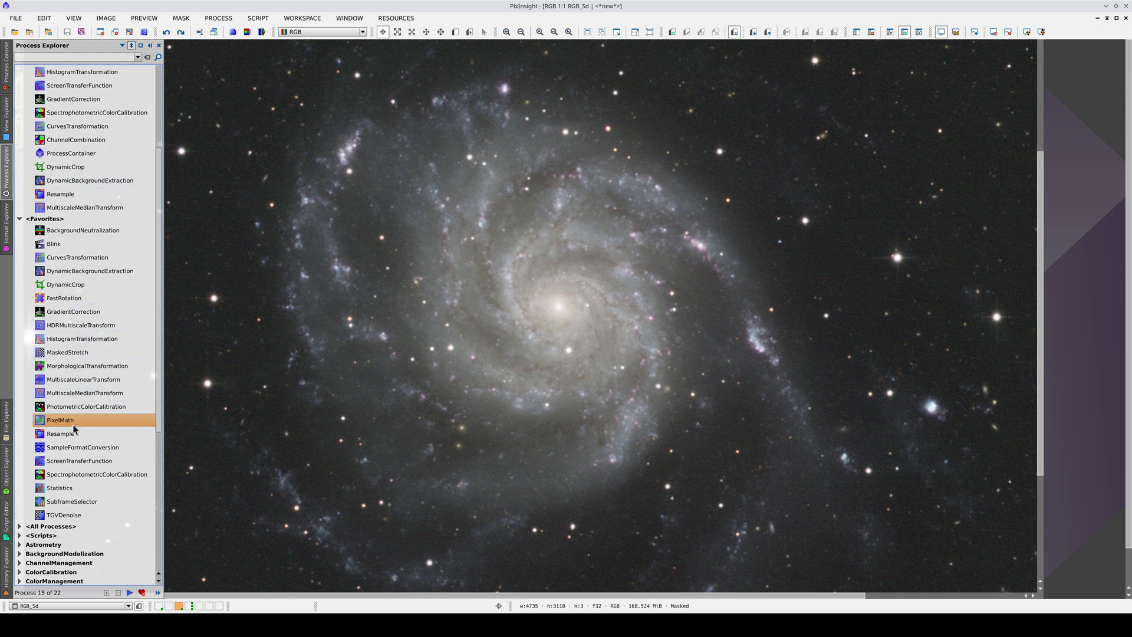
double_click(72, 424)
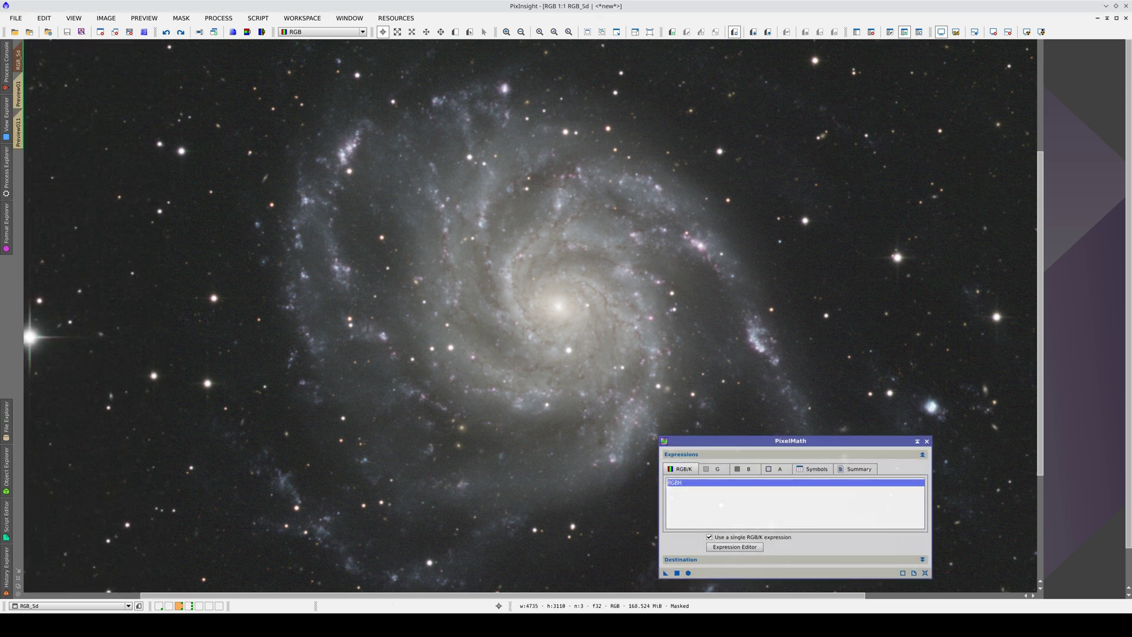
left_click_drag(667, 573, 497, 491)
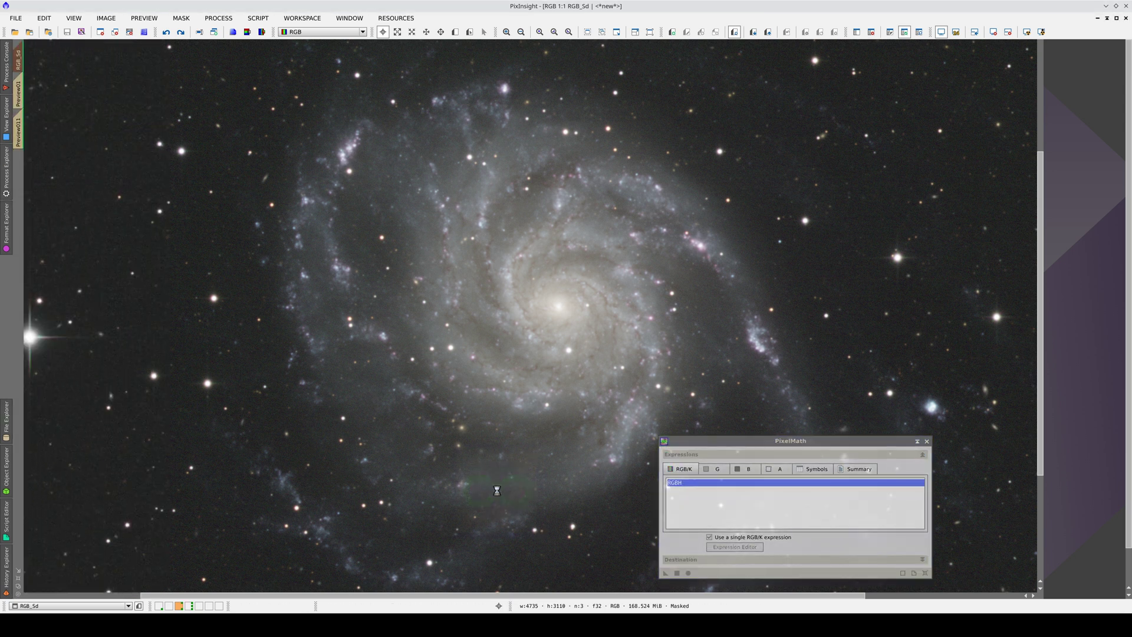